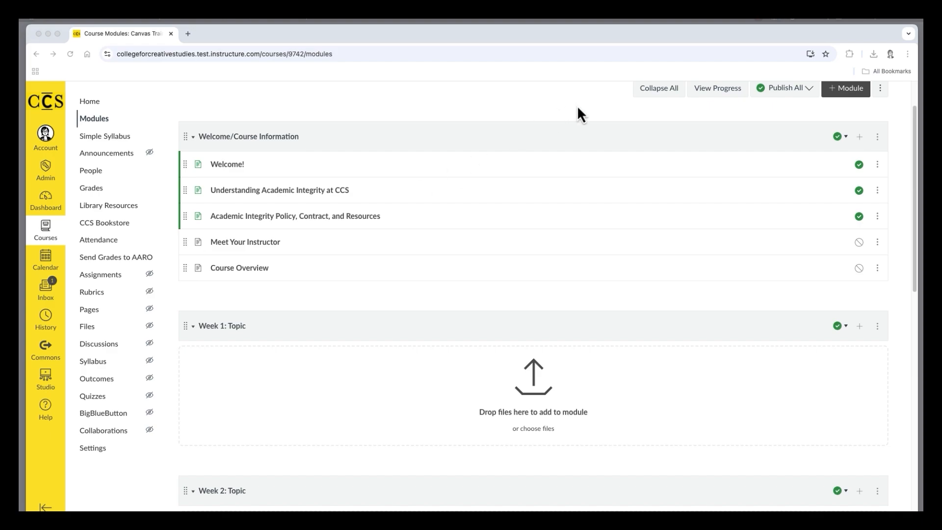
scroll(577, 105, "up", 2)
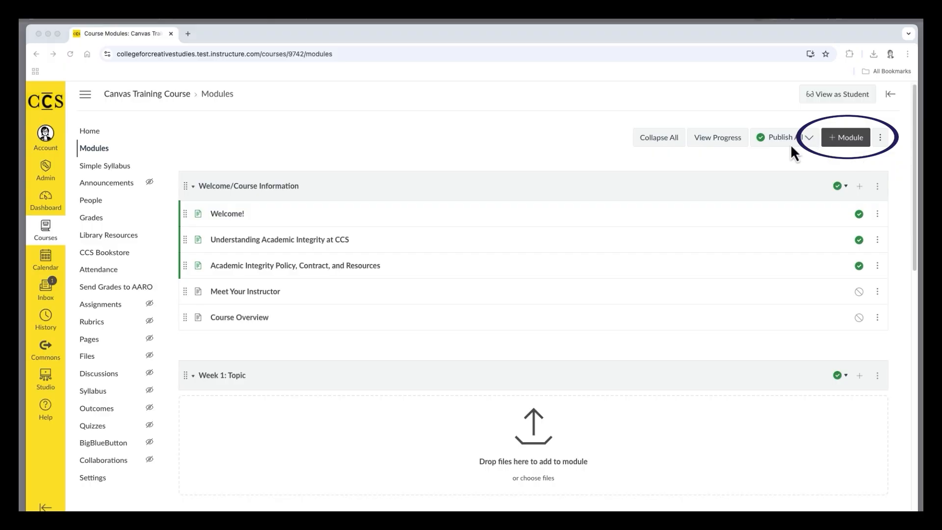
scroll(737, 349, "down", 1)
scroll(737, 348, "up", 1)
scroll(734, 350, "down", 1)
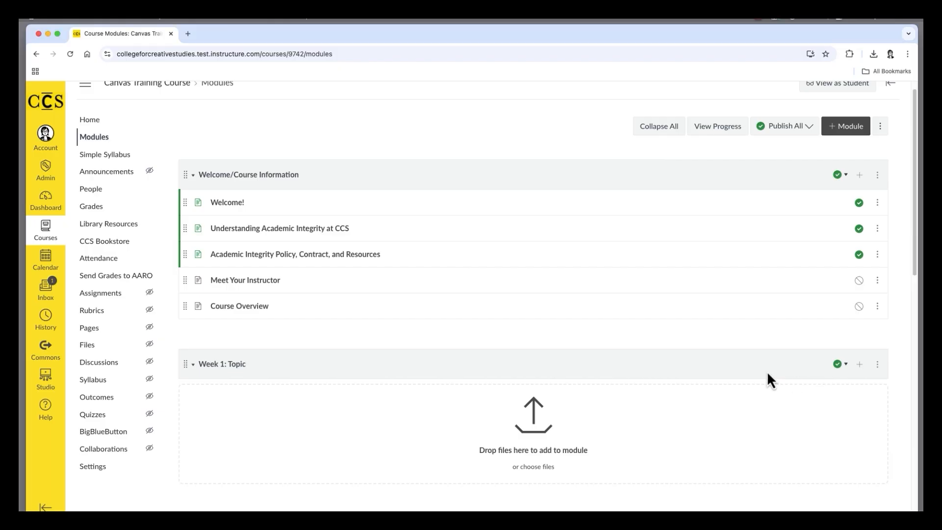
left_click(878, 365)
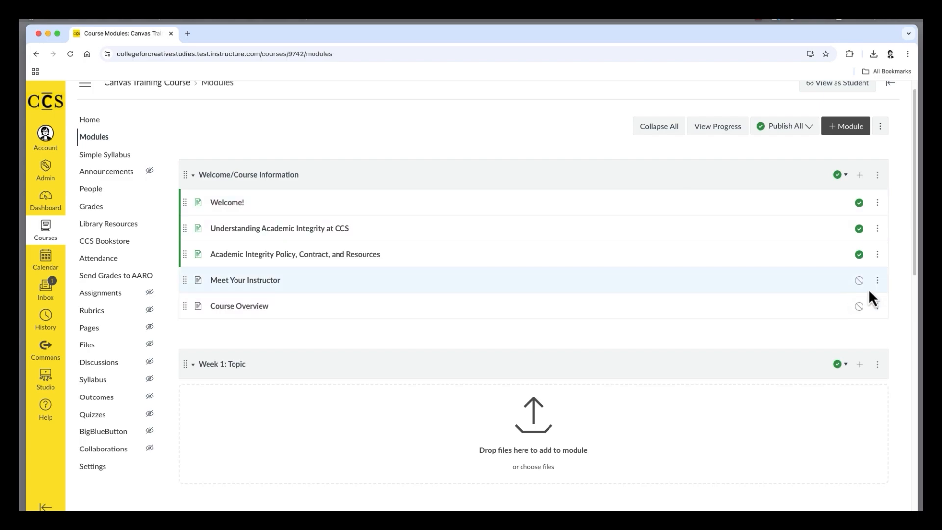
- Open the Meet Your Instructor page for editing and select its peacock placeholder image
left_click(265, 283)
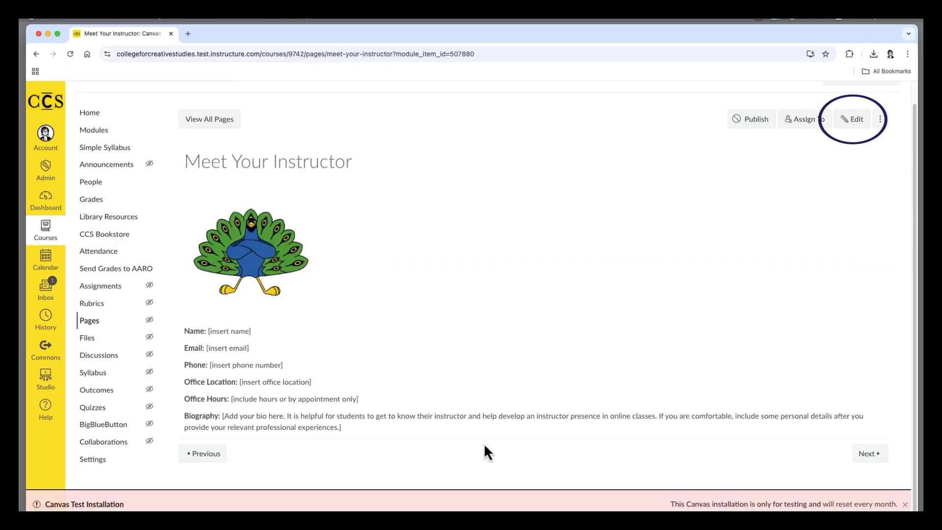
left_click(855, 120)
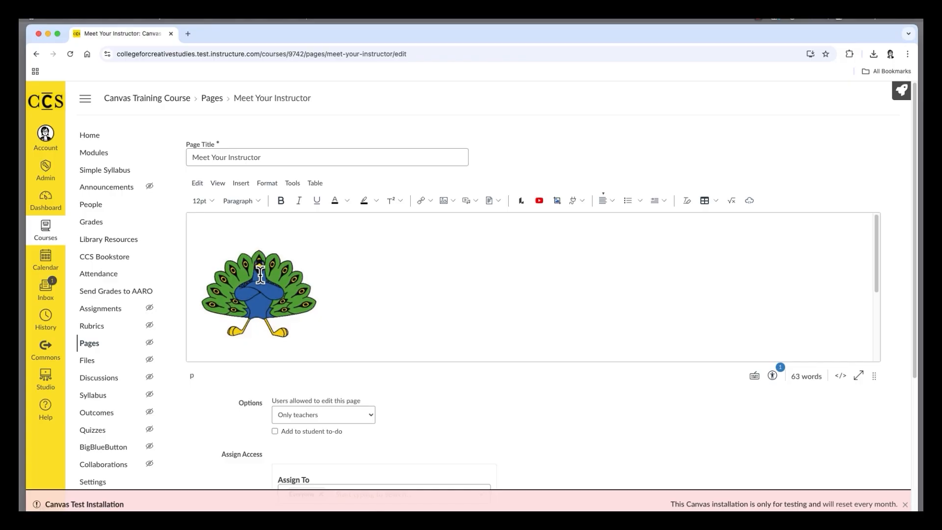
left_click(260, 275)
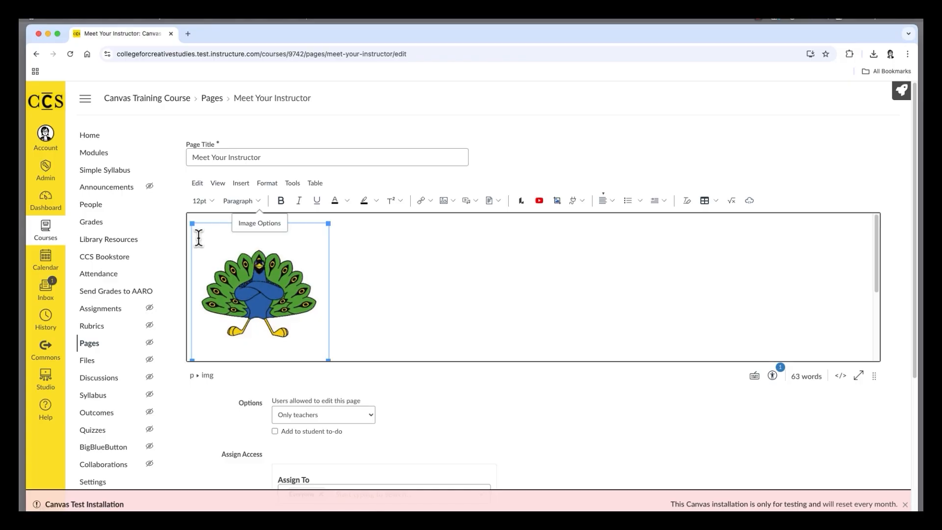
scroll(312, 291, "down", 1)
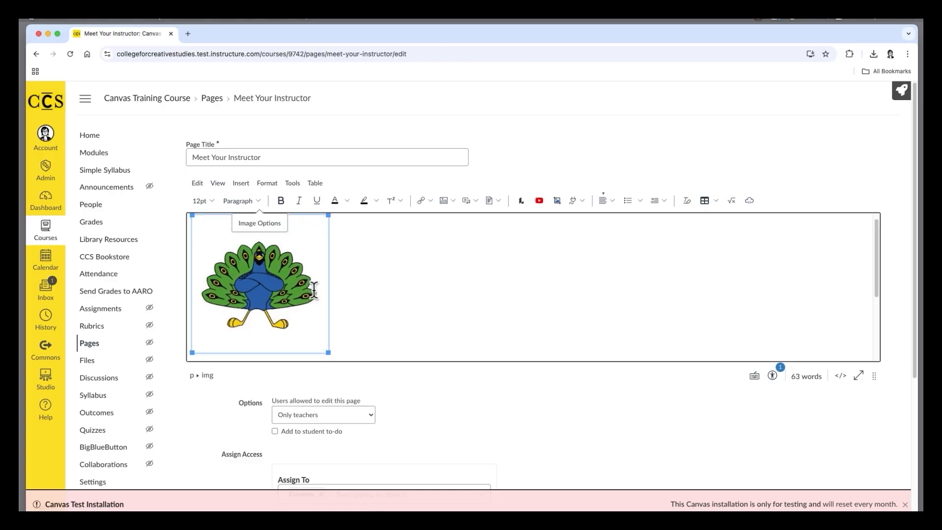
- Upload the instructor's portrait photo from the computer and insert it into the page as an embedded image
left_click(453, 204)
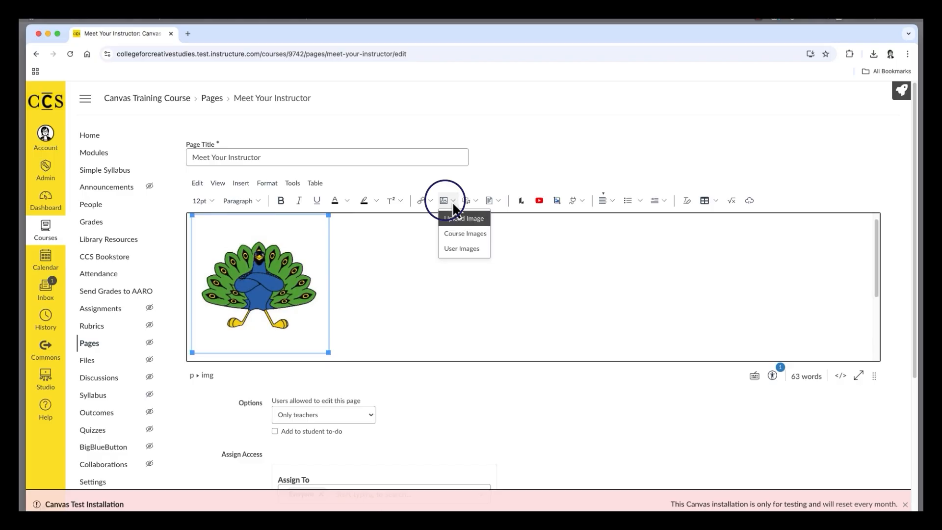
left_click(471, 227)
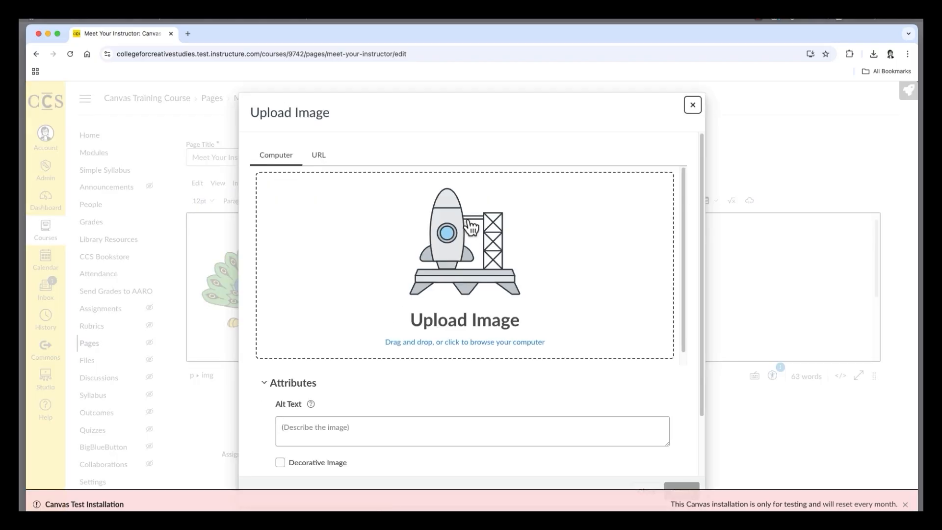
left_click(384, 305)
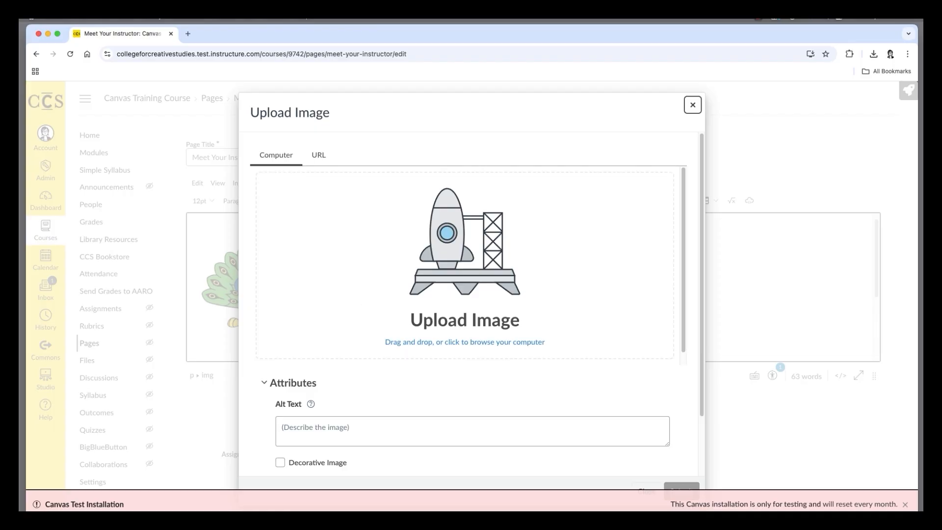
left_click_drag(376, 287, 380, 275)
left_click(307, 360)
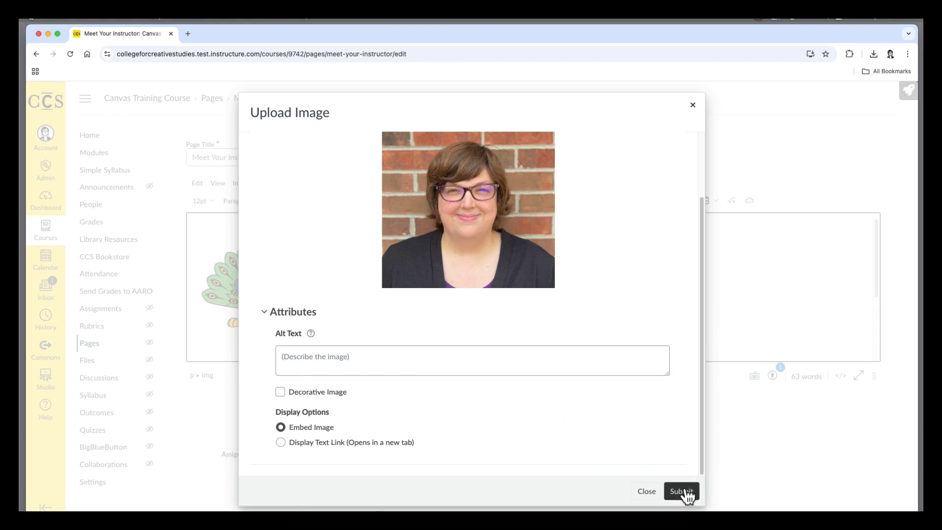
left_click(681, 491)
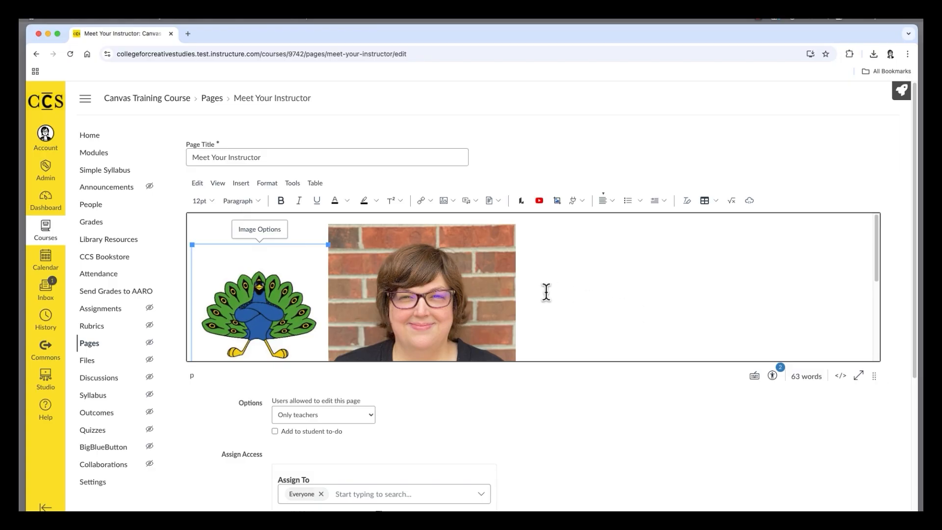
- Delete the peacock placeholder image, then save and publish the Meet Your Instructor page
left_click(256, 280)
key("Delete")
scroll(412, 285, "down", 5)
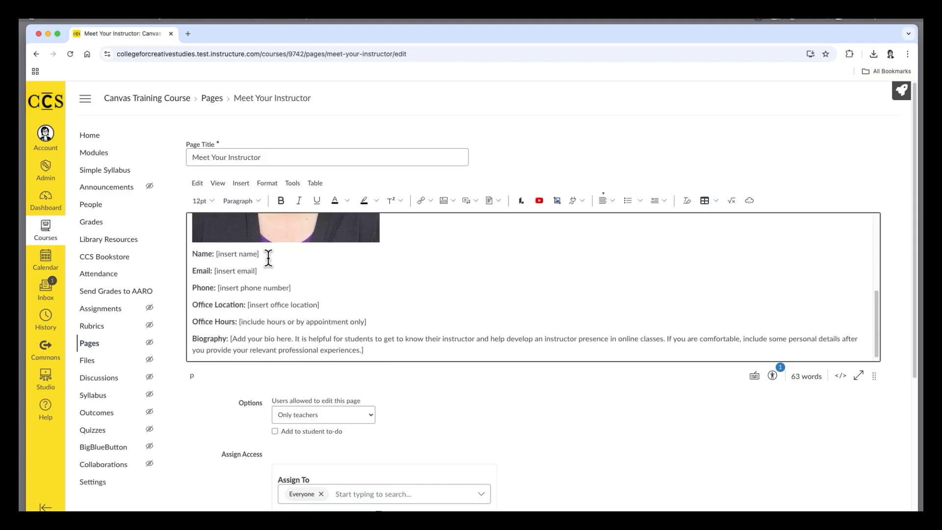
scroll(275, 273, "down", 1)
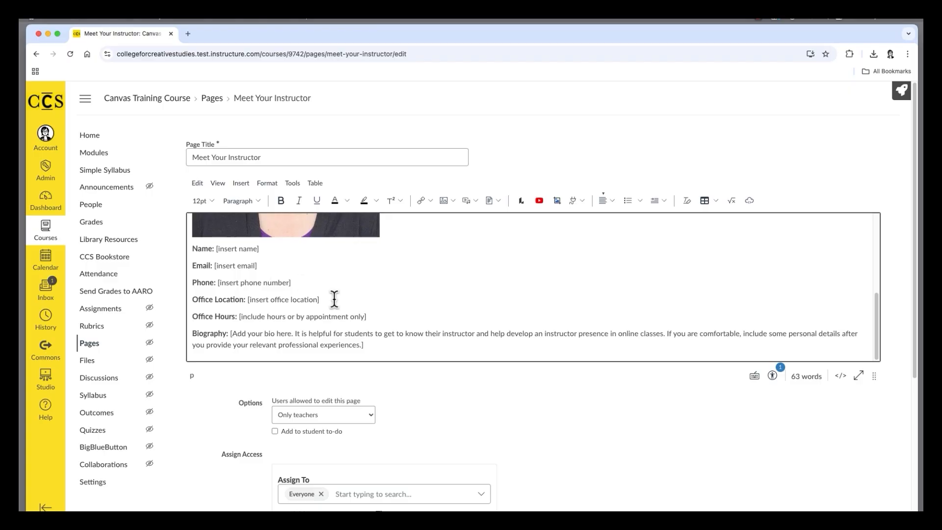
scroll(672, 280, "down", 2)
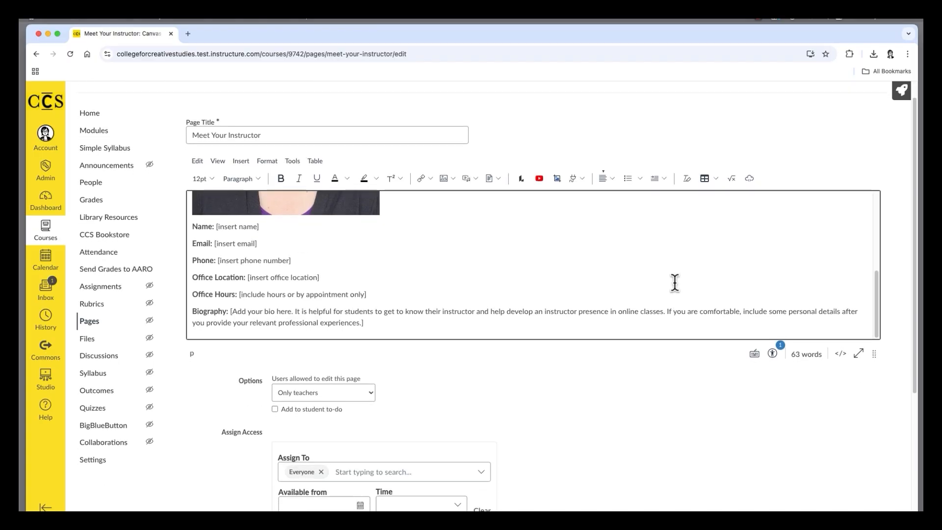
scroll(717, 419, "down", 5)
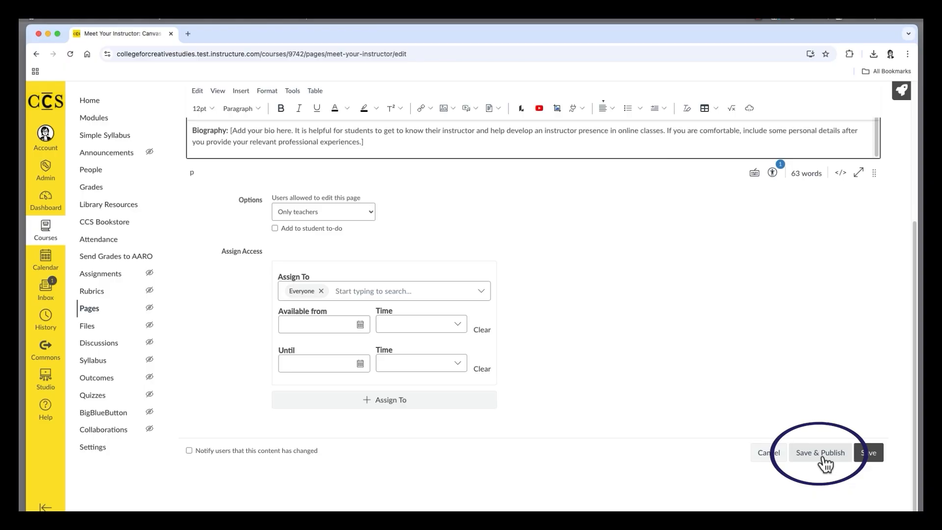
left_click(824, 459)
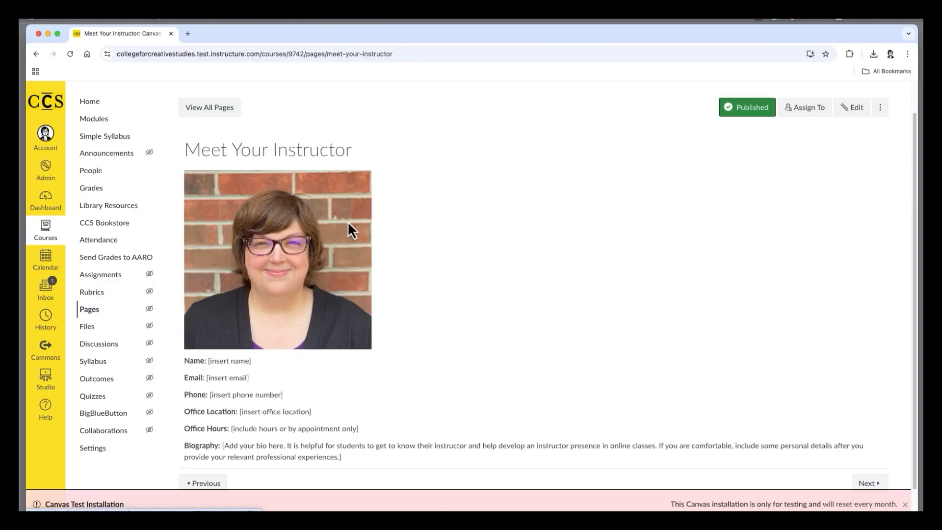
- Return to the course modules and add a new, unindented assignment named Assignment 1 to the Week 1: Topic module
left_click(108, 123)
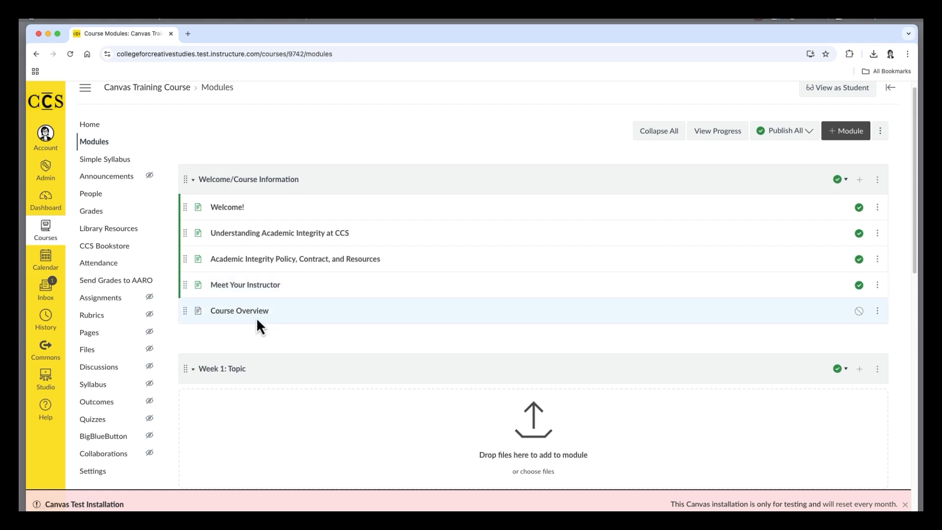
scroll(366, 348, "up", 1)
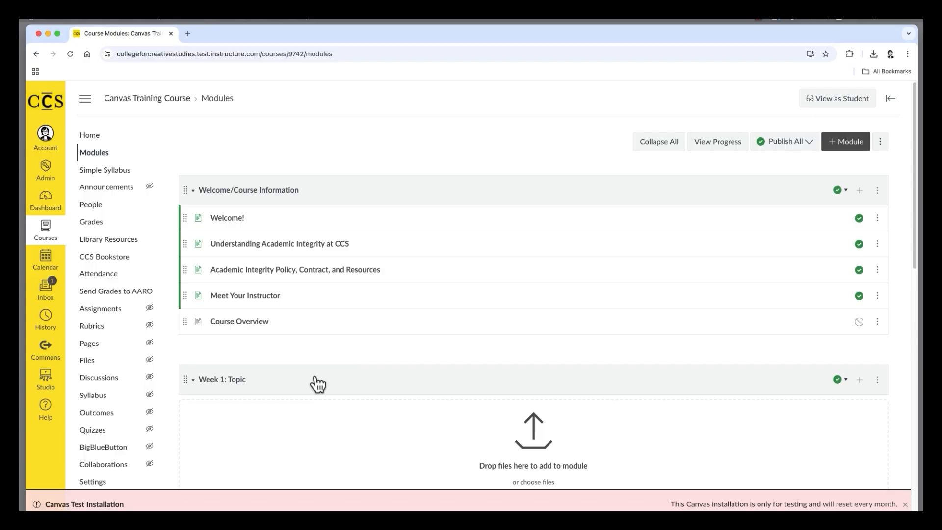
scroll(319, 382, "down", 2)
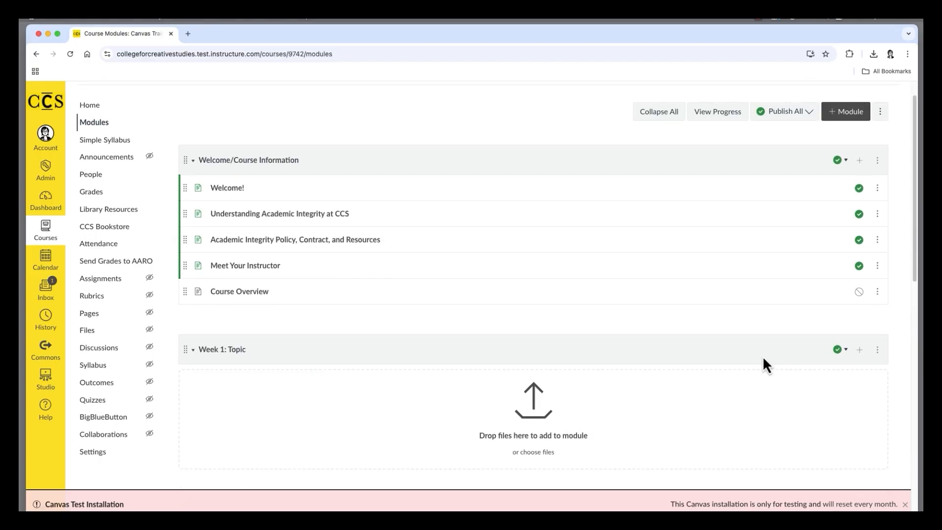
left_click(860, 349)
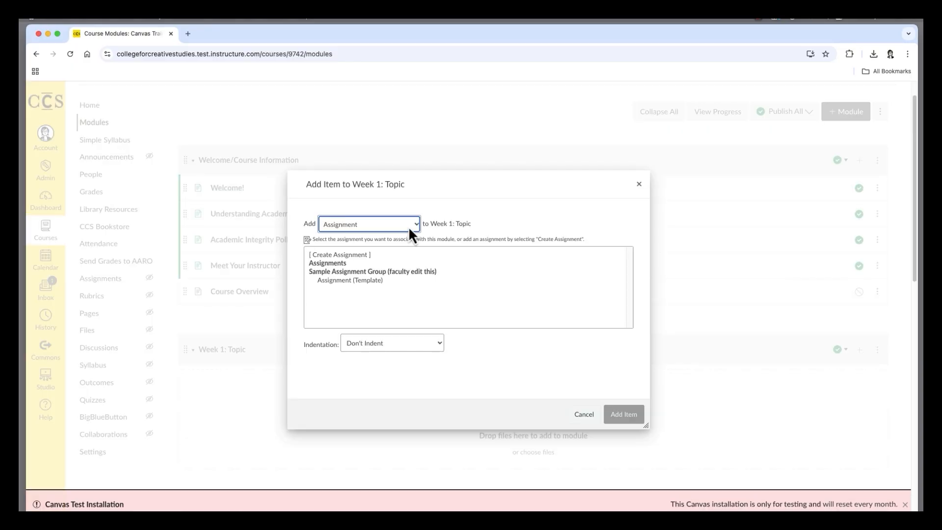
left_click(408, 226)
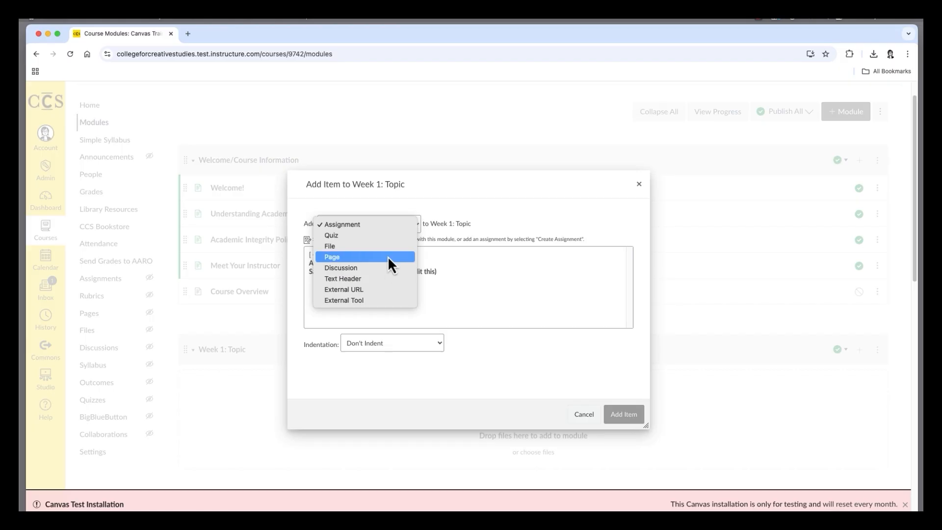
left_click(387, 225)
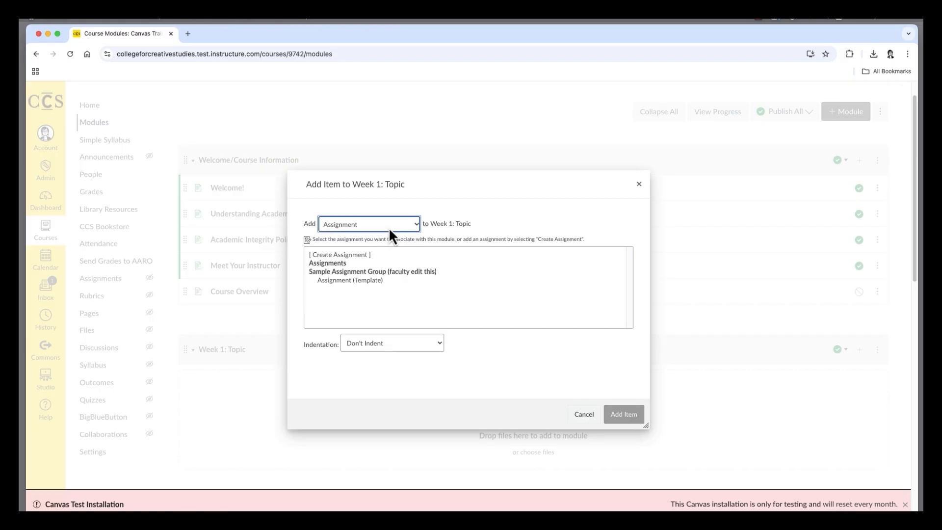
left_click(357, 254)
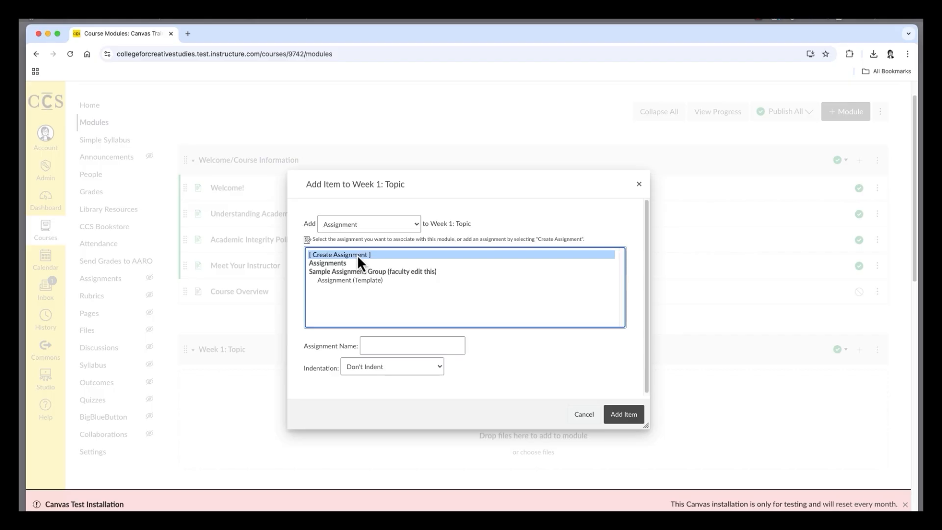
scroll(393, 329, "down", 1)
left_click(393, 329)
type("Assignment 1")
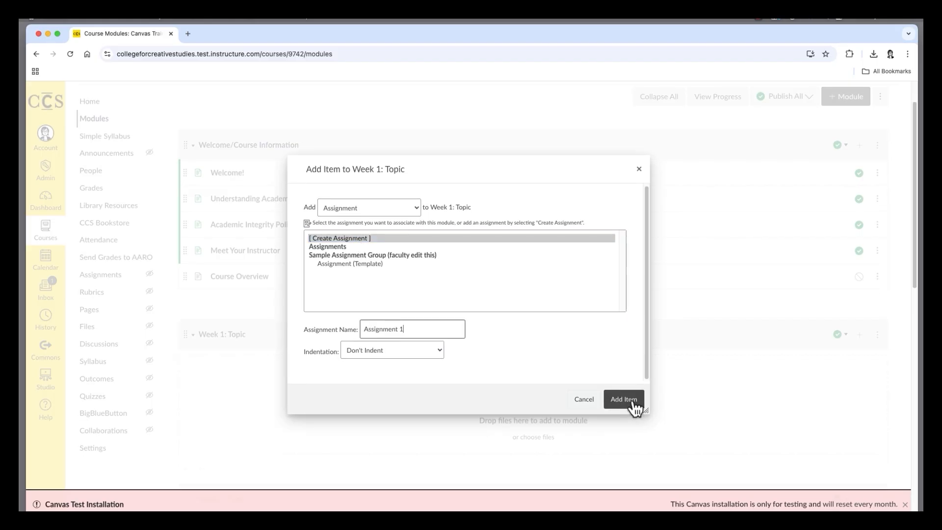
left_click(623, 398)
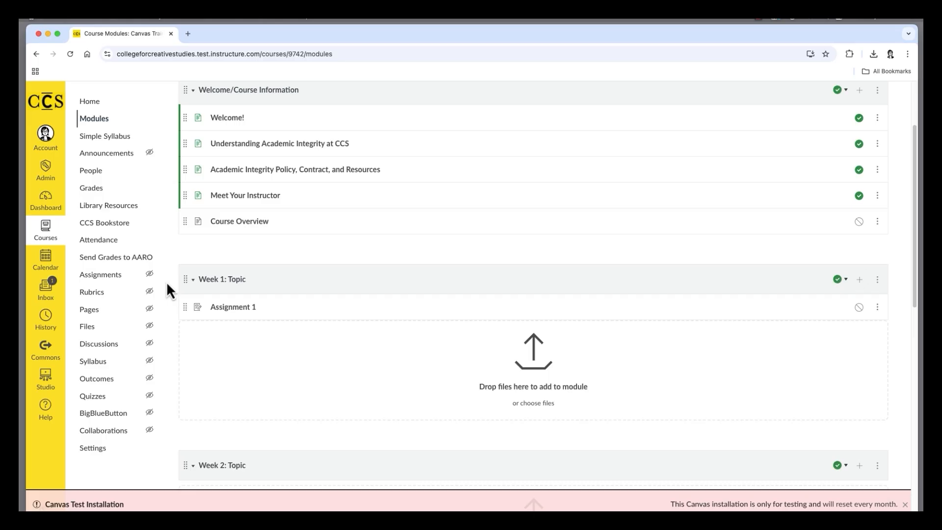
- Open Assignment 1 for editing and launch the DesignPLUS QuickStart Wizard
left_click(242, 309)
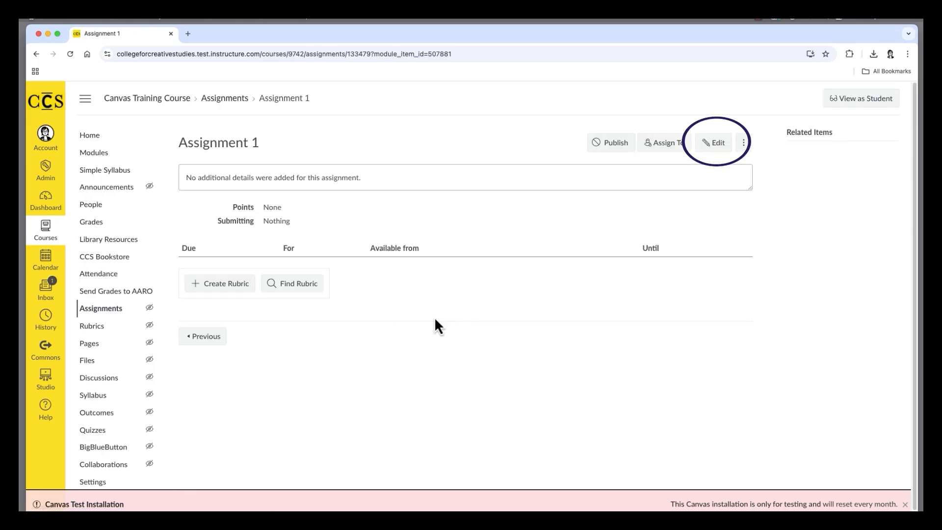
left_click(715, 148)
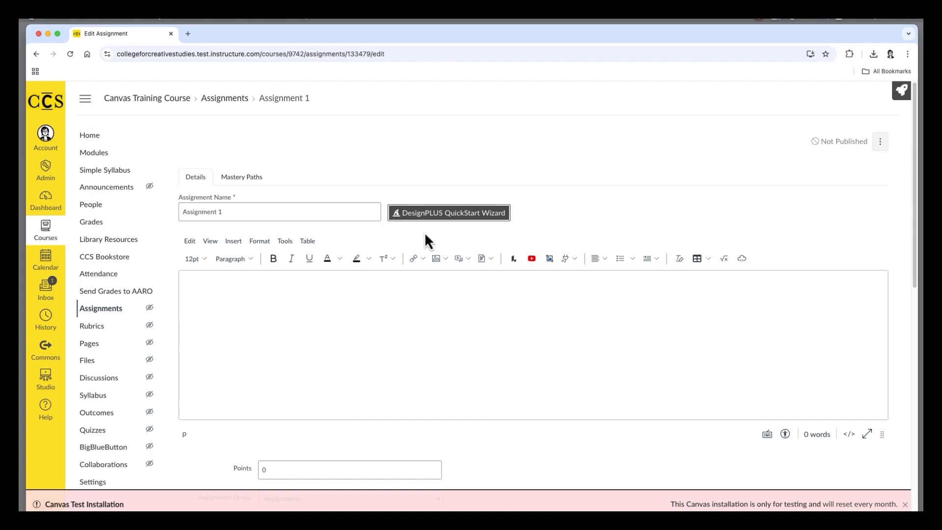
left_click(461, 220)
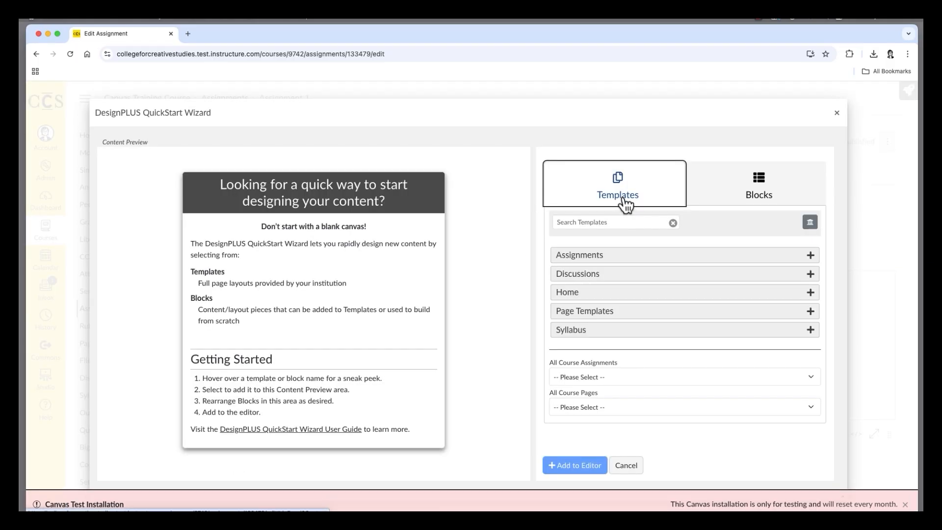
- Load the Assignment (General) template from the Assignments category into the content preview
left_click(640, 261)
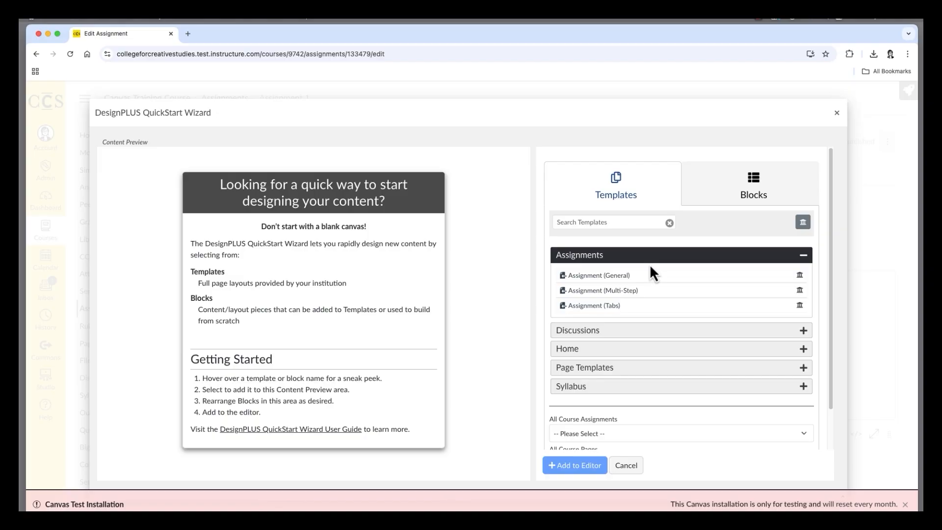
mouse_move(617, 276)
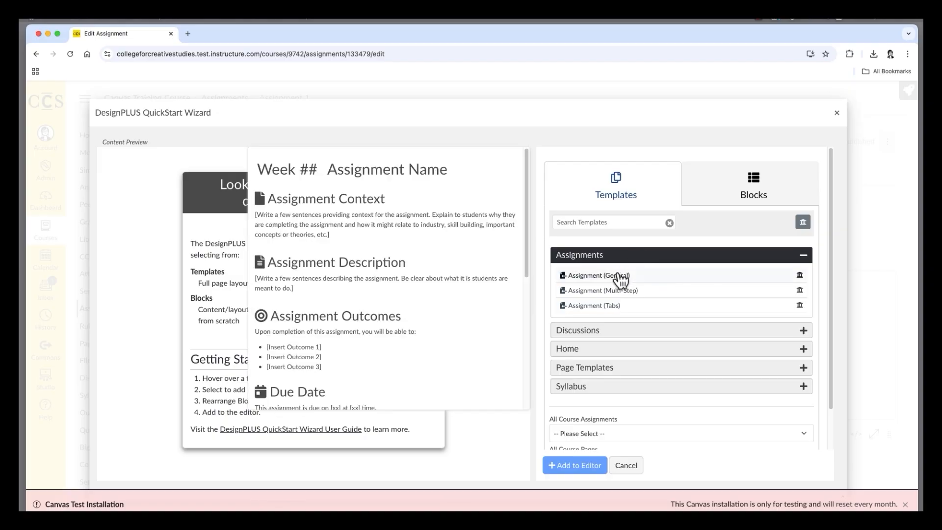
mouse_move(622, 295)
left_click(622, 280)
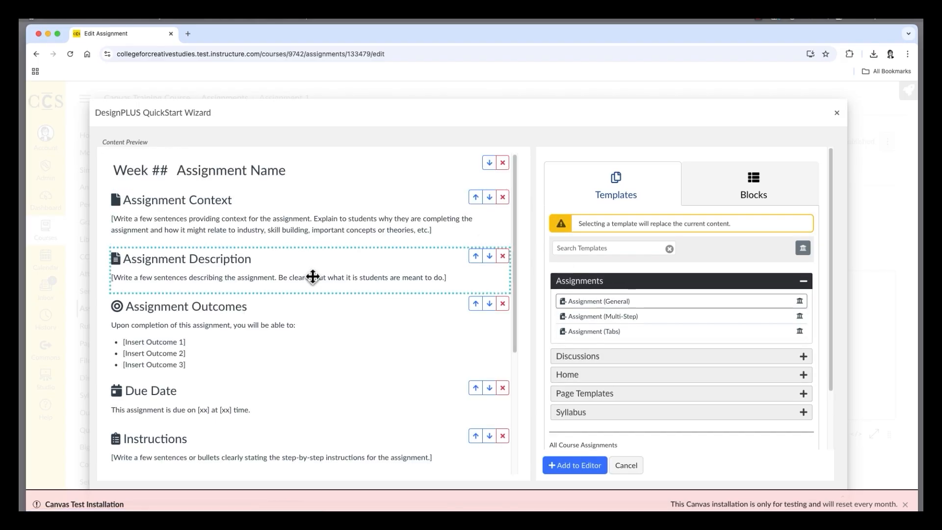
- Browse the wizard's Page Templates category, previewing the Generic Page and Weekly Overview layouts
scroll(313, 277, "down", 2)
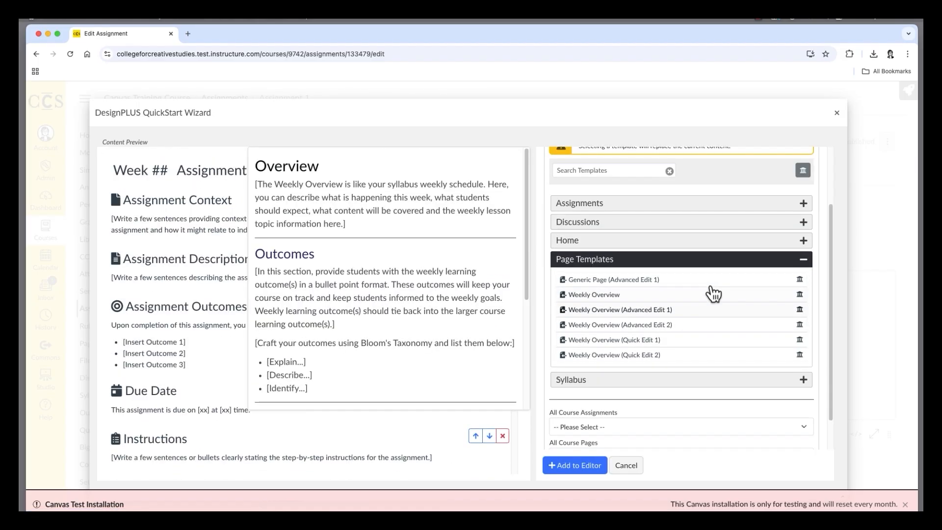
mouse_move(717, 287)
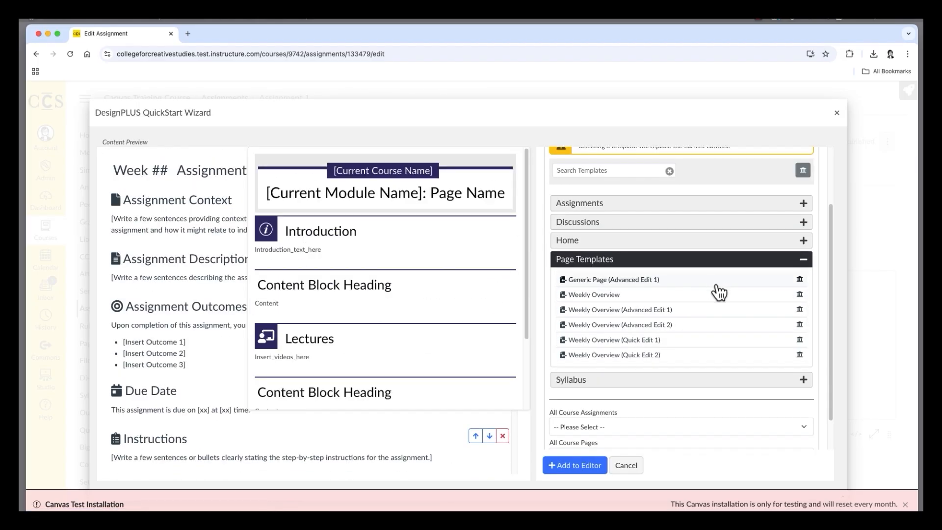
mouse_move(673, 349)
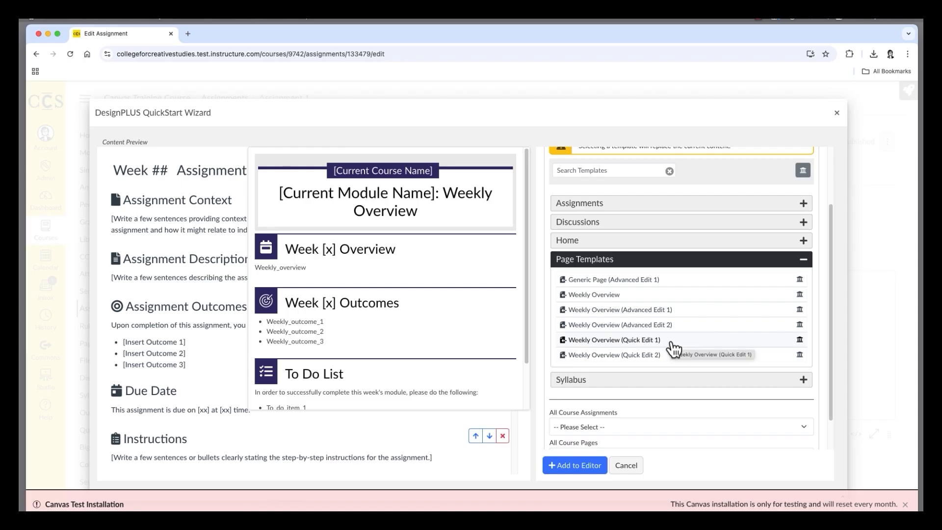
left_click(703, 314)
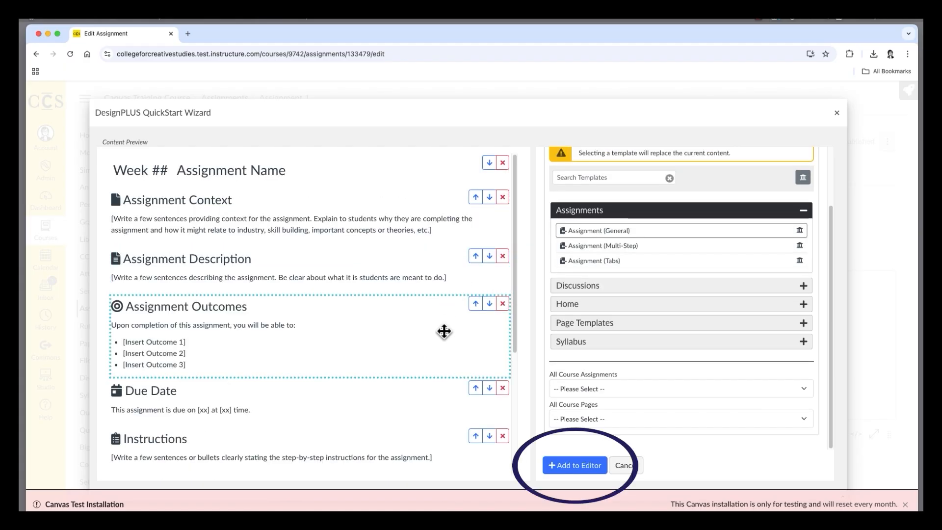
- Insert the Assignment (General) template into Assignment 1's content and look over its placeholder sections
left_click(584, 465)
scroll(287, 323, "down", 1)
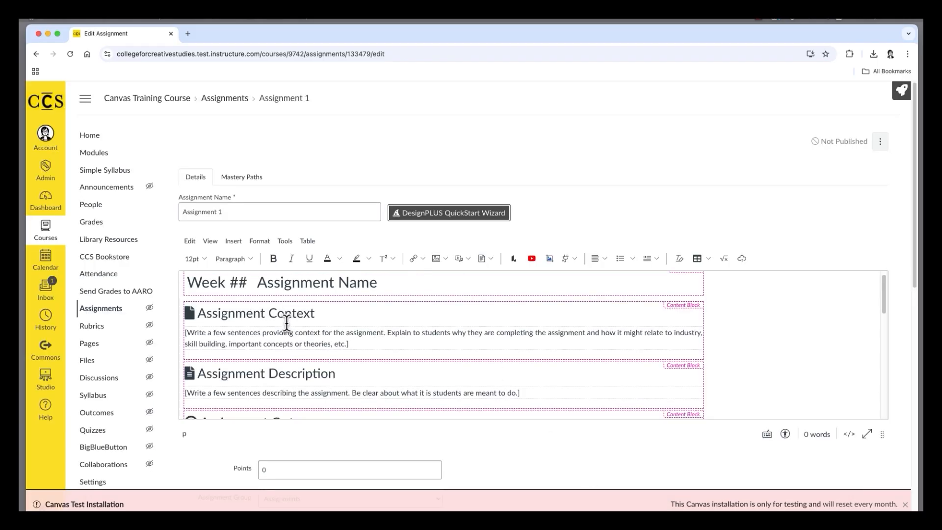
scroll(732, 366, "up", 1)
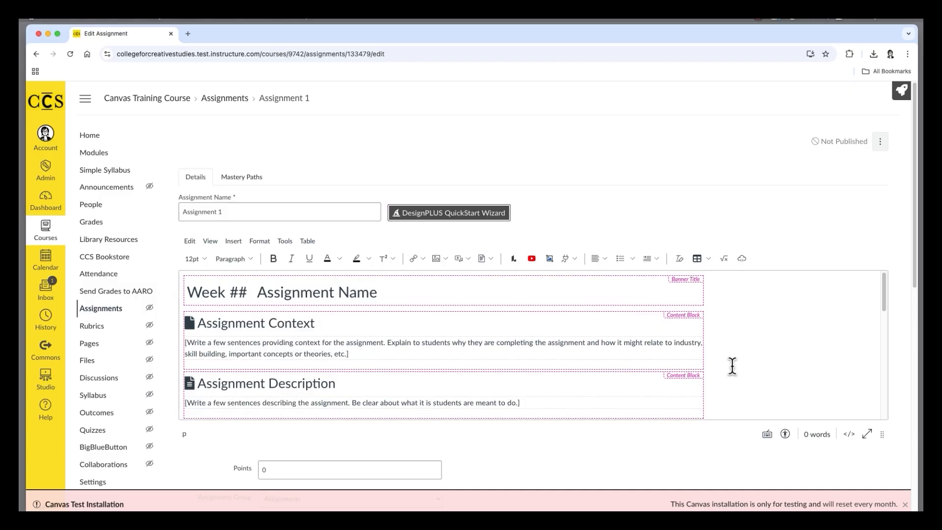
- Examine Assignment 1's points setting and the available choices for assignment group, grade display and submission type
scroll(553, 435, "down", 2)
scroll(552, 431, "down", 10)
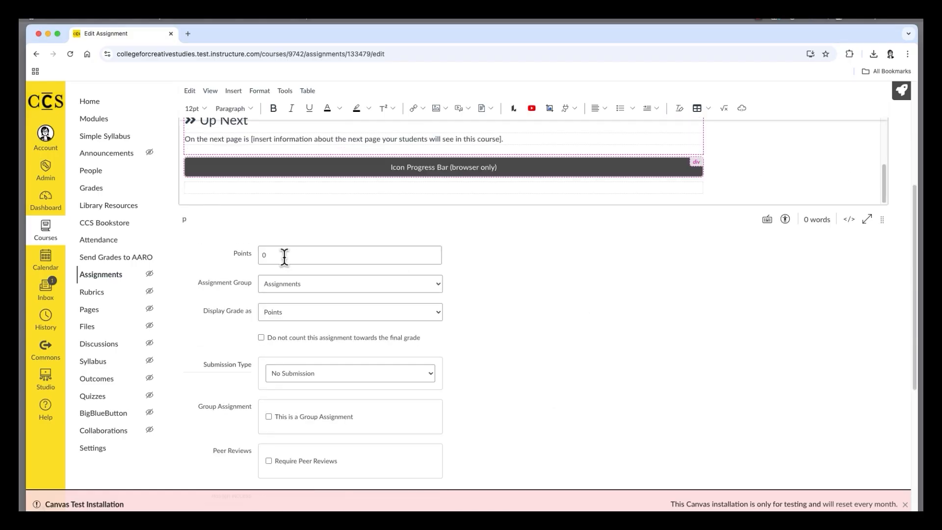
left_click(285, 256)
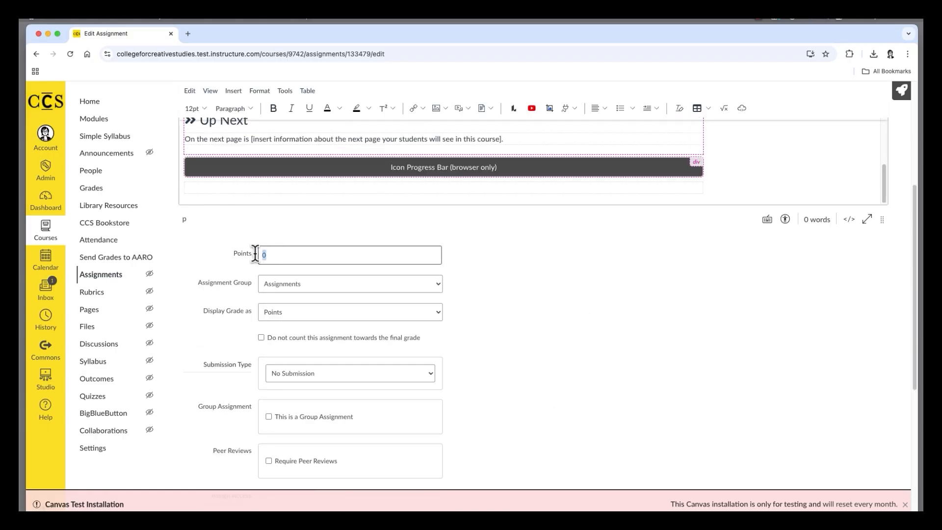
left_click(368, 285)
left_click(374, 284)
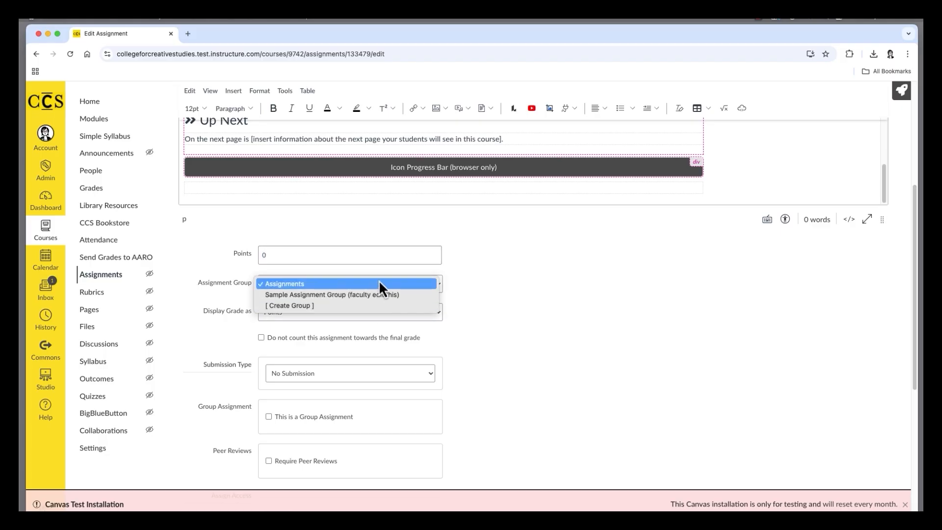
scroll(344, 299, "down", 1)
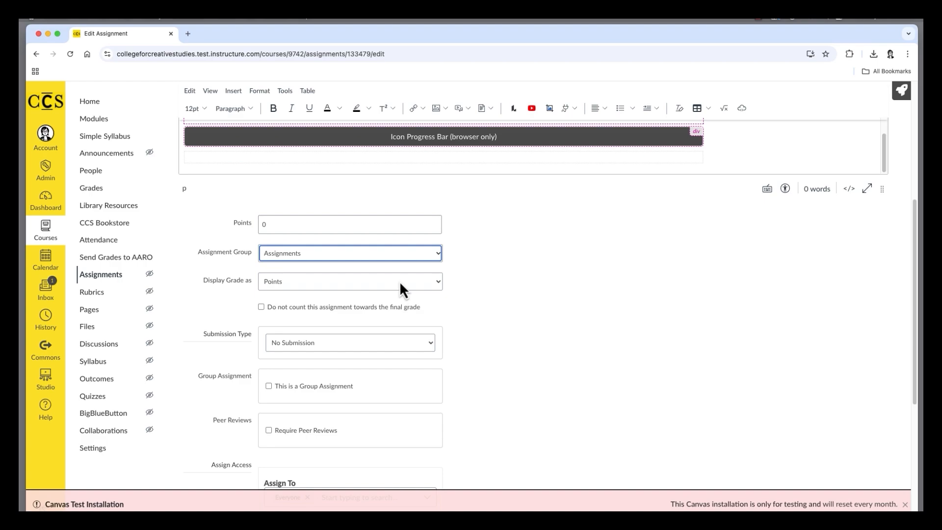
left_click(399, 280)
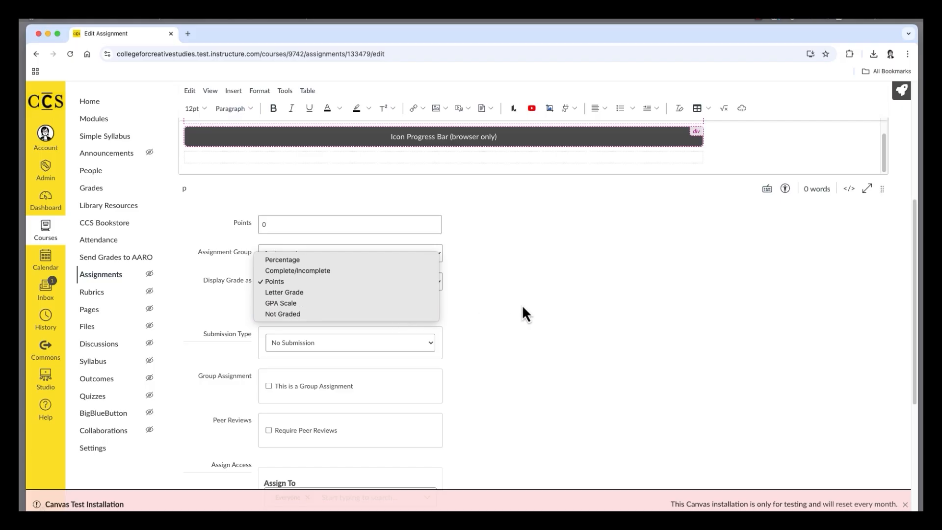
left_click(521, 305)
scroll(442, 294, "down", 2)
left_click(397, 285)
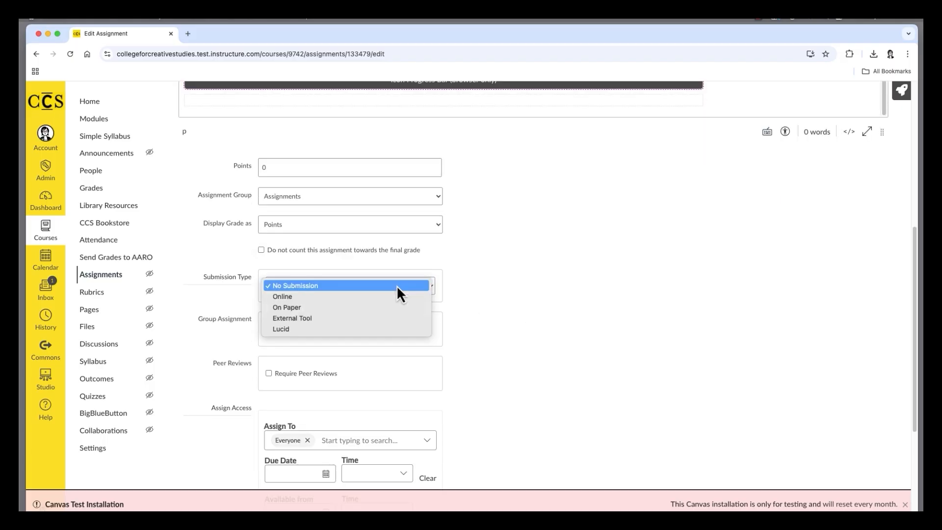
left_click(507, 316)
- Make Assignment 1 available from May 15, 2025, 12:00 AM until May 22, 2025, 11:59 PM, and save and publish it
scroll(508, 316, "down", 4)
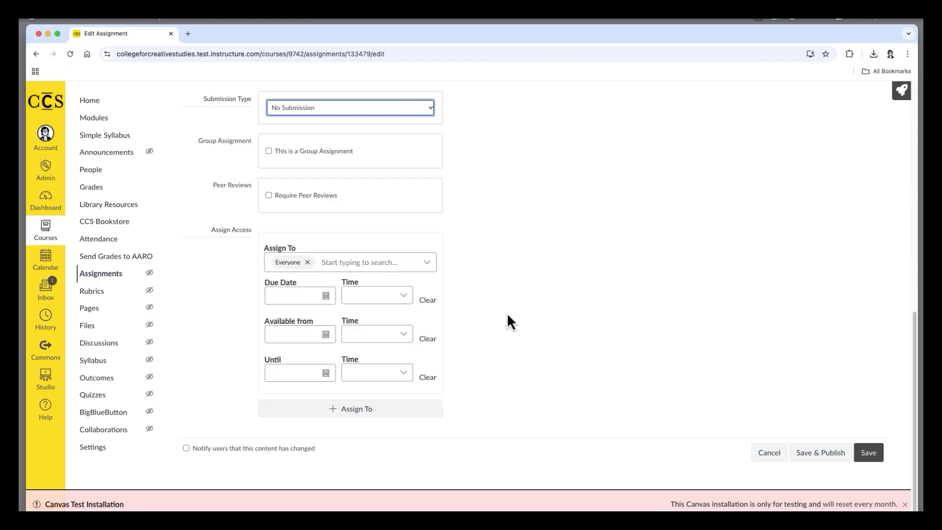
left_click(326, 297)
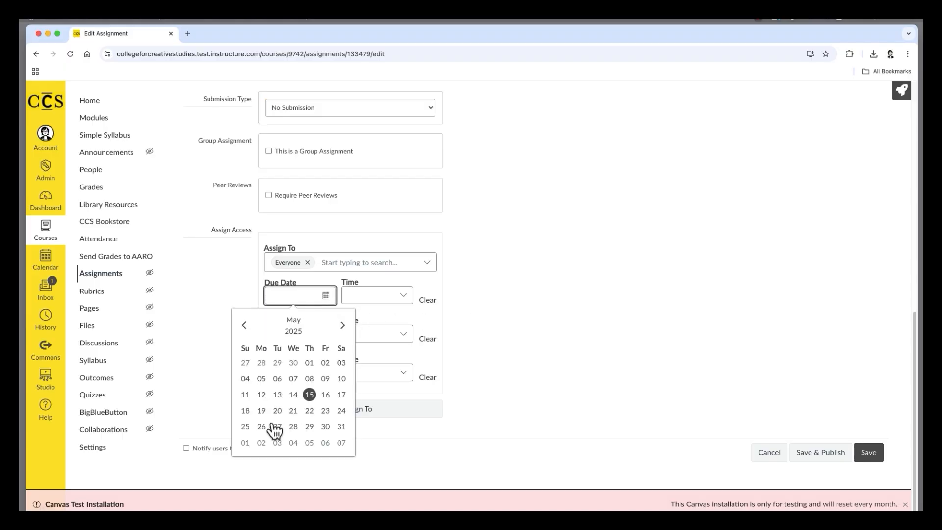
left_click(518, 303)
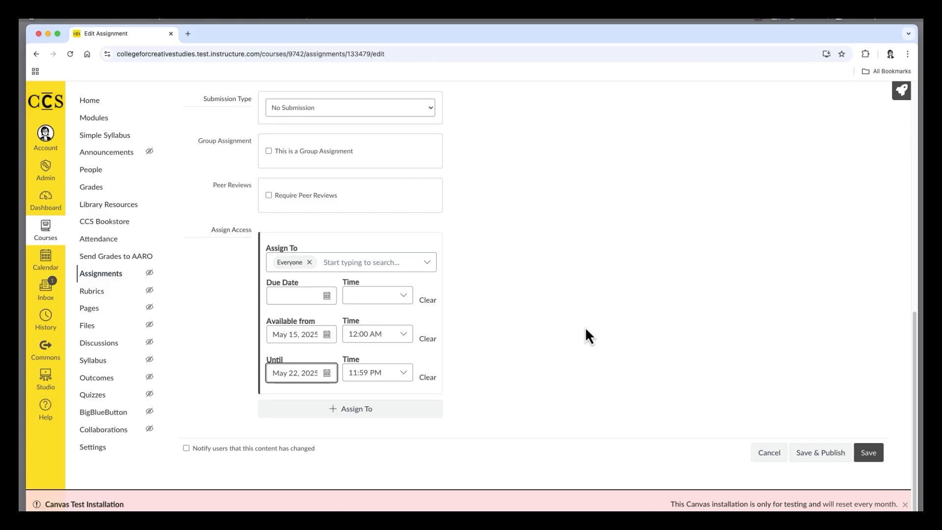
left_click(819, 459)
left_click(103, 156)
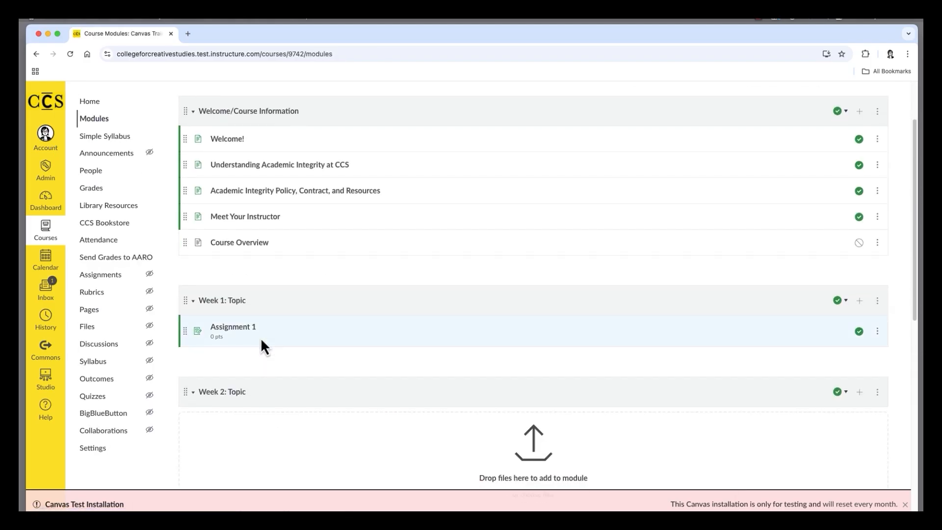
- Duplicate Assignment 1 from the course modules and move the copy into the Week 2: Topic module
scroll(267, 355, "down", 1)
scroll(271, 344, "down", 1)
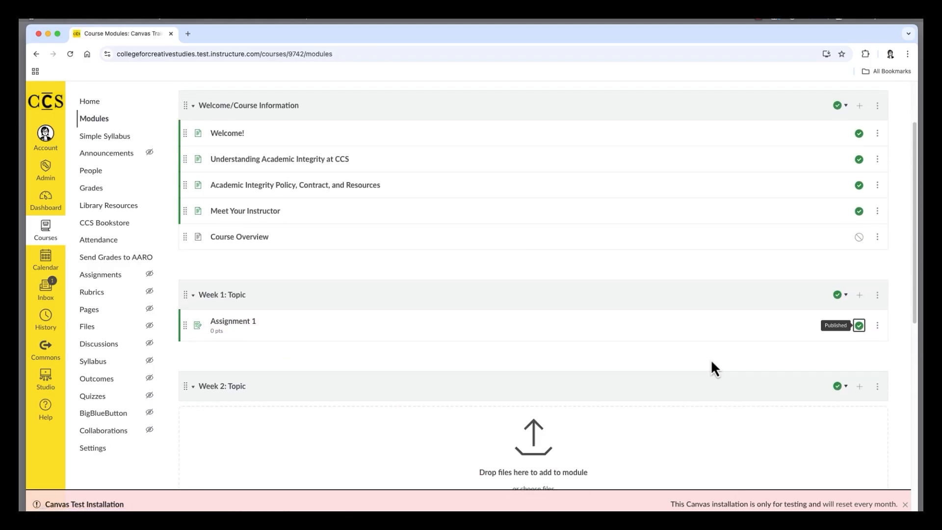
scroll(710, 360, "down", 1)
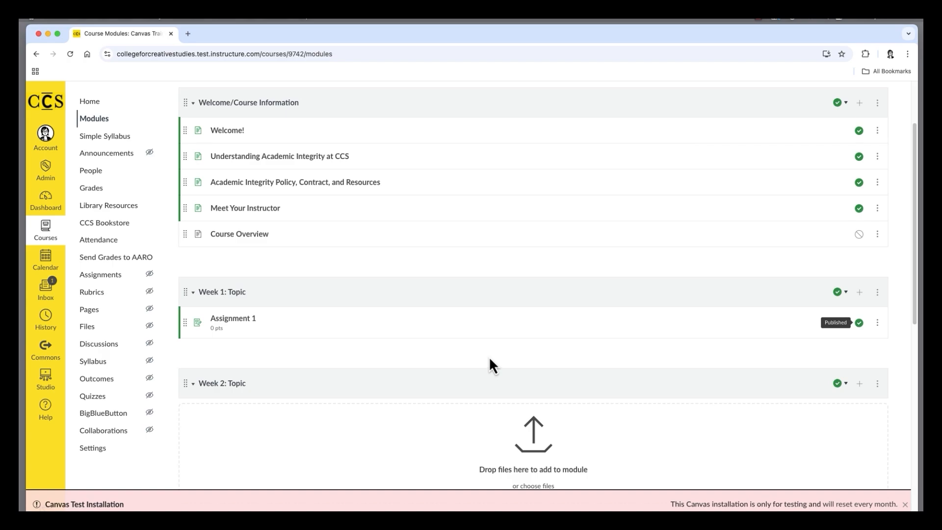
scroll(489, 359, "down", 1)
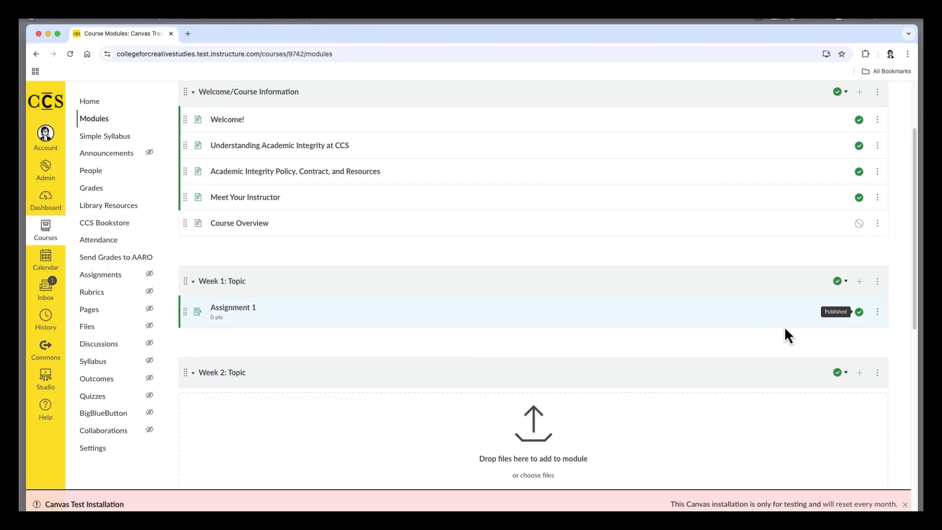
left_click(878, 313)
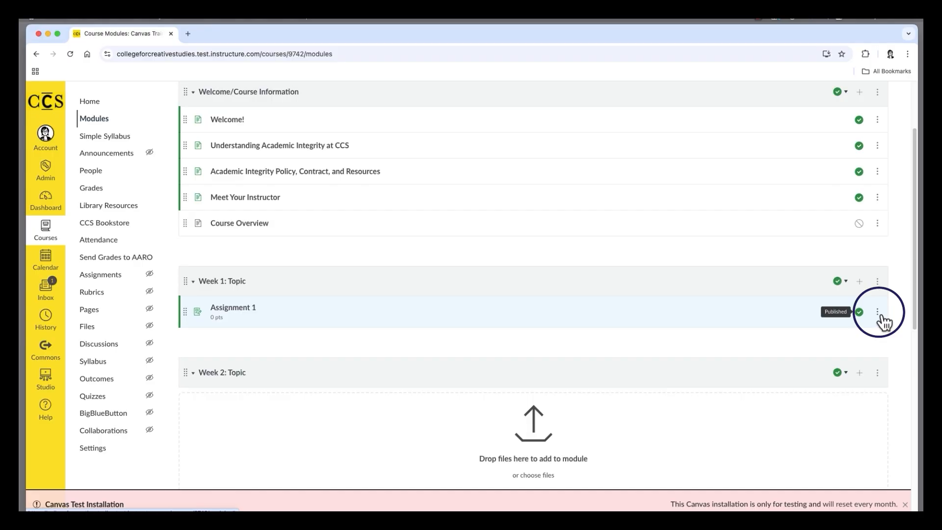
left_click(886, 178)
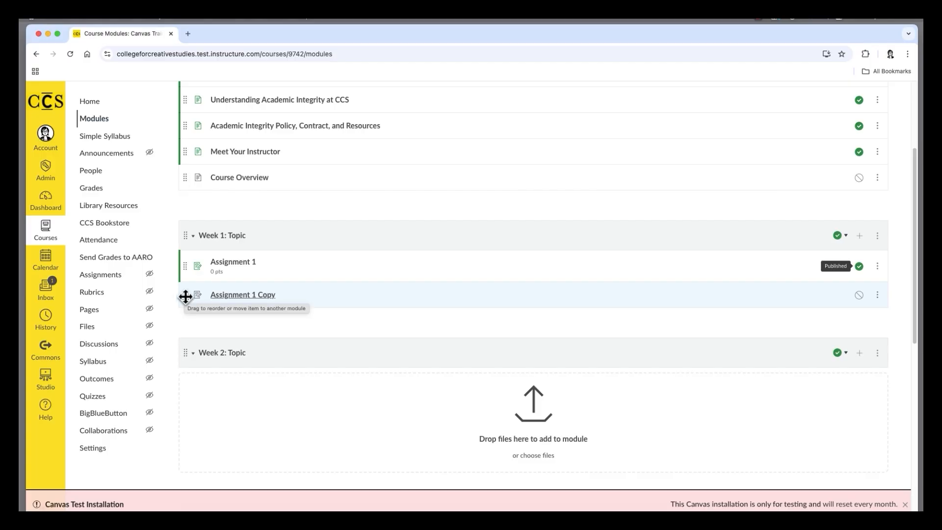
left_click_drag(186, 296, 191, 357)
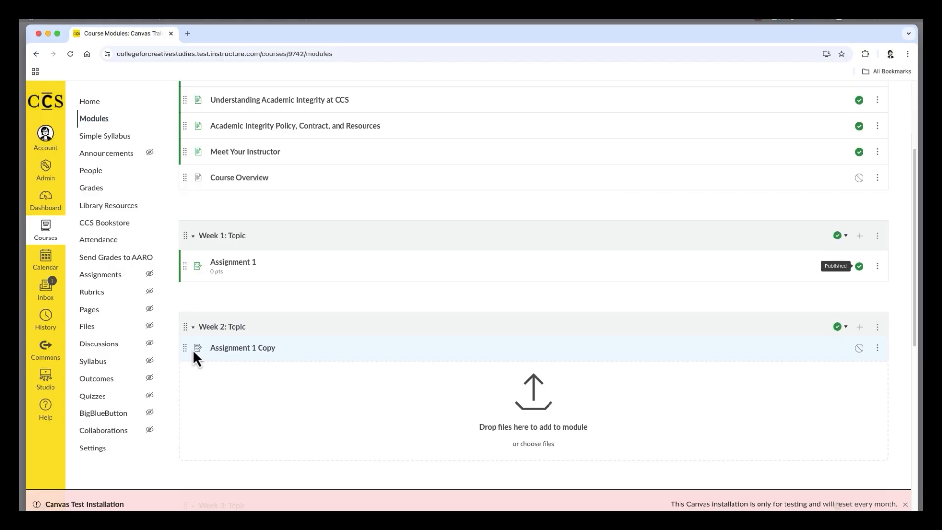
- Open Assignment 1 Copy for editing and rename it Assignment 2
scroll(308, 368, "down", 1)
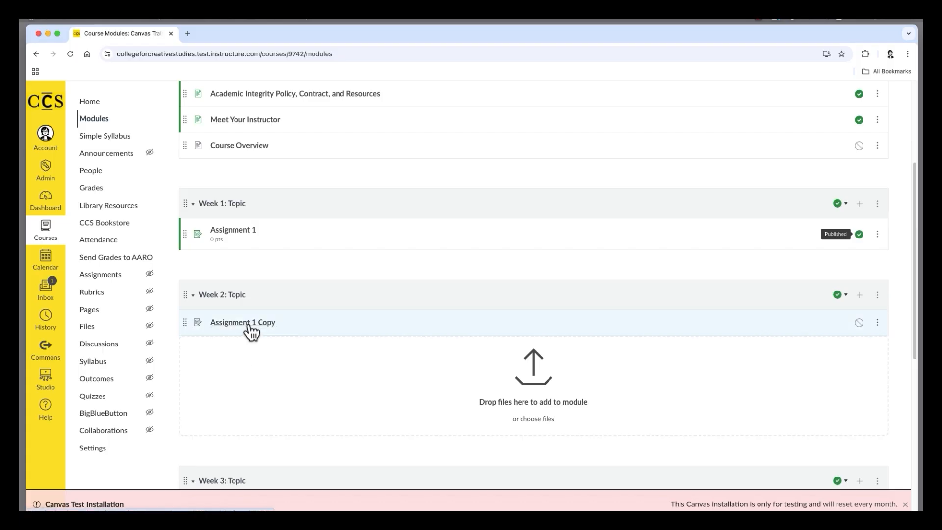
left_click(250, 325)
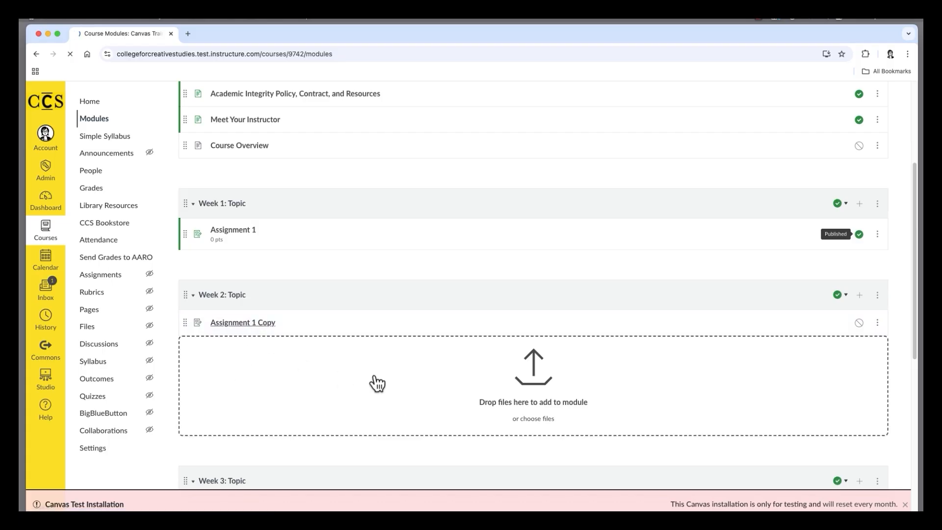
left_click(727, 149)
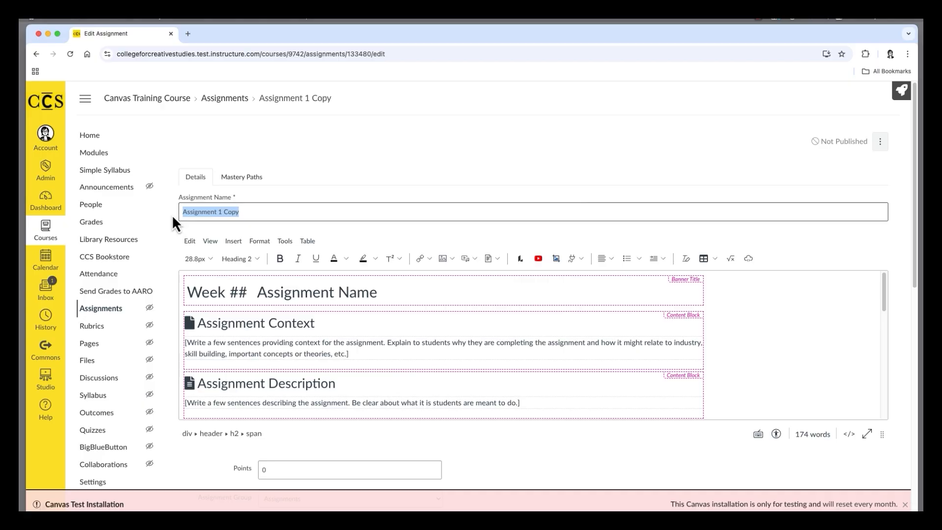
type("Assignment 2")
- Check Assignment 2's duplicated content, grading and availability settings, and save and publish the assignment
scroll(385, 338, "down", 5)
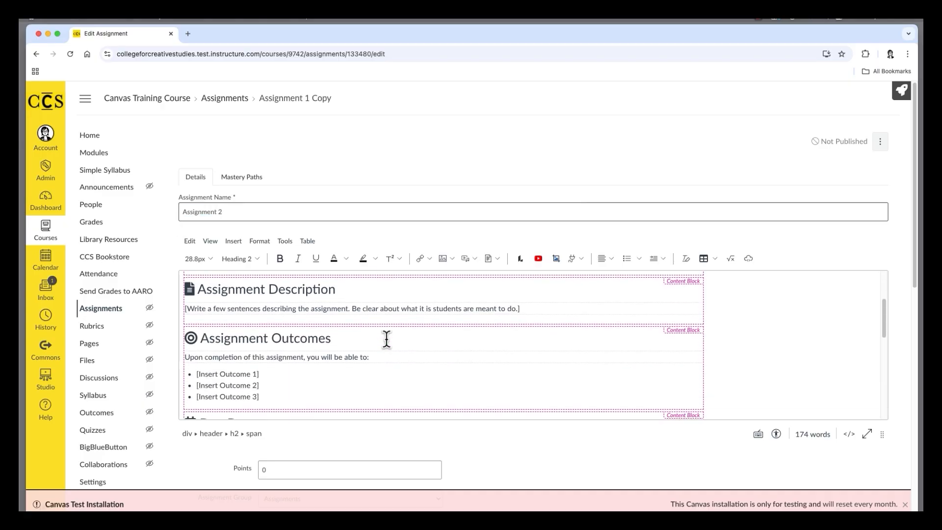
scroll(407, 343, "down", 1)
scroll(770, 363, "down", 4)
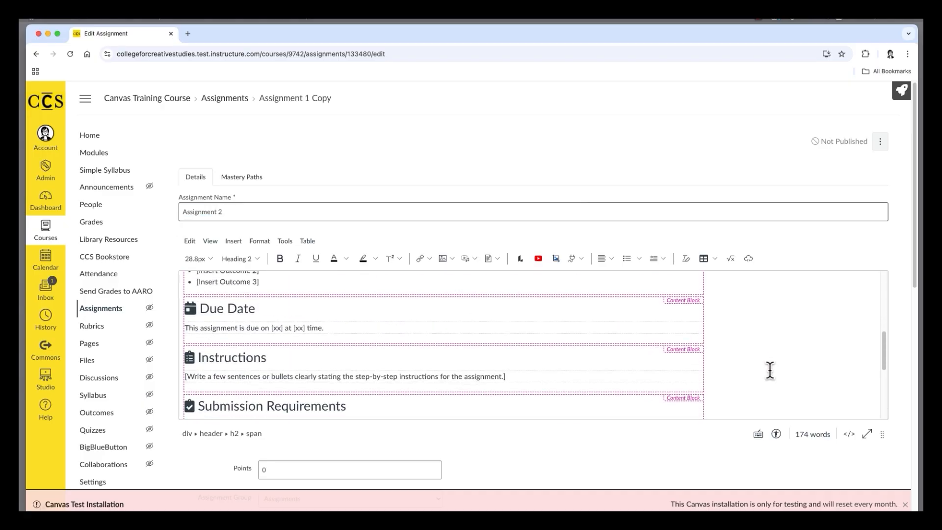
scroll(598, 390, "down", 2)
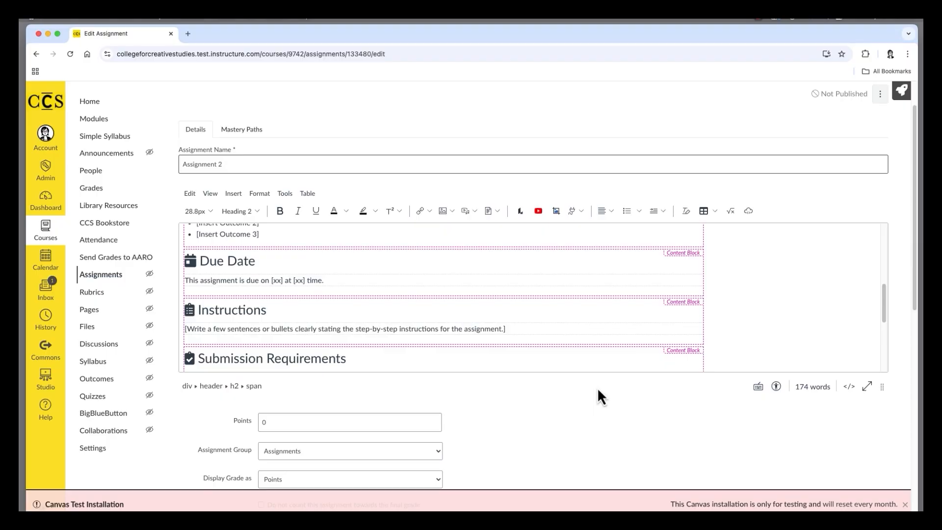
scroll(595, 382, "down", 6)
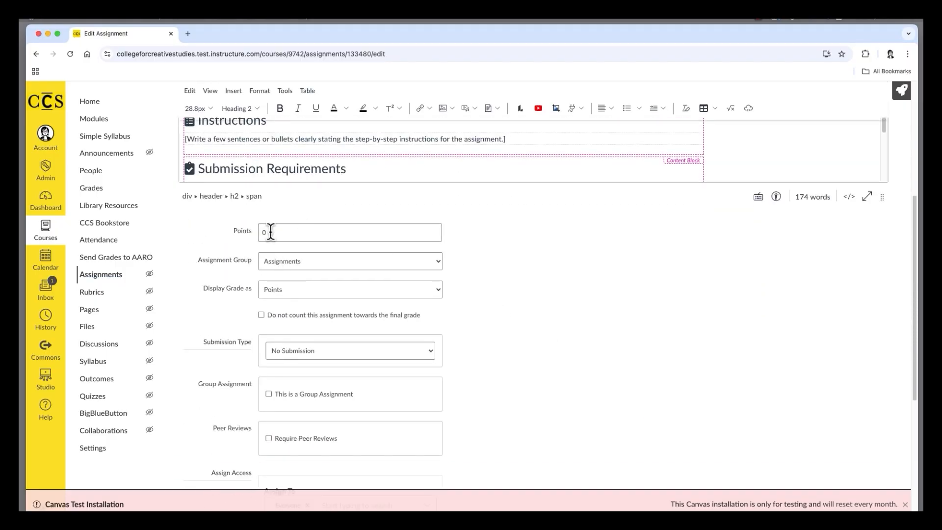
scroll(620, 349, "down", 1)
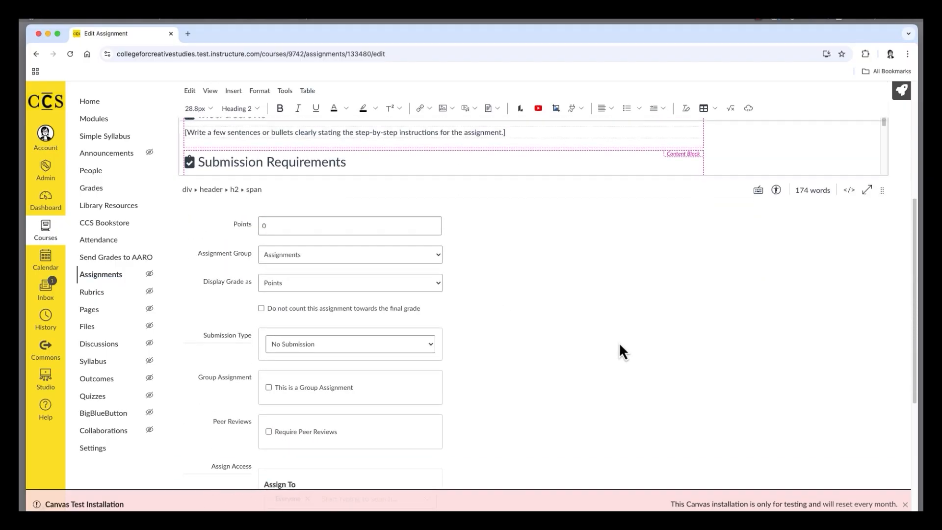
scroll(619, 344, "down", 6)
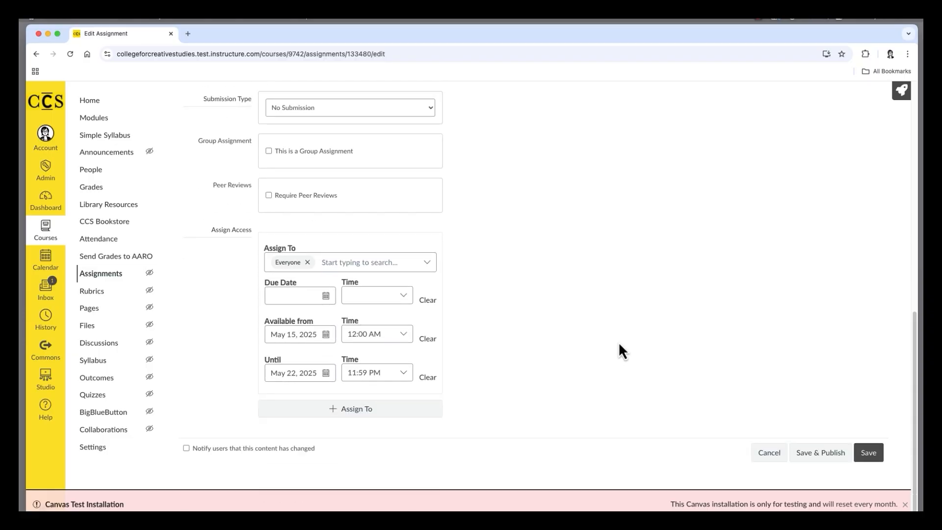
left_click(818, 454)
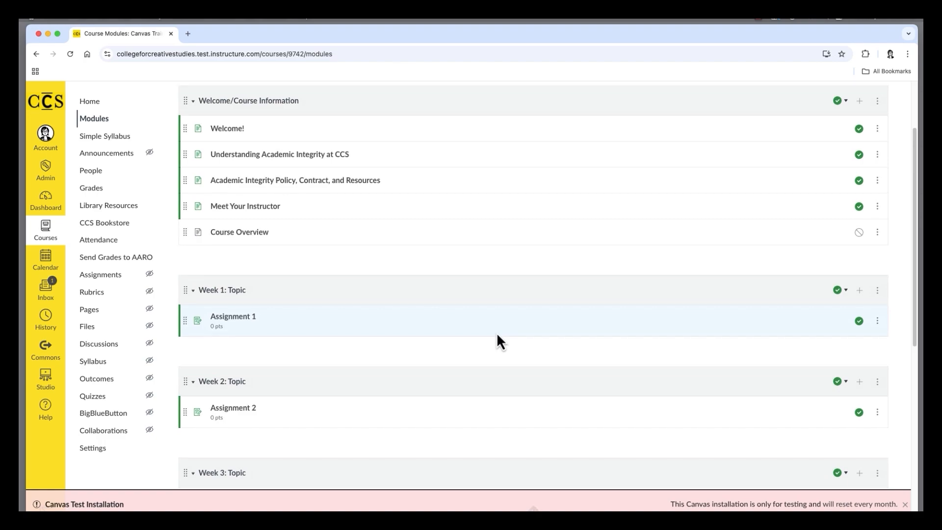
- Indent Assignment 2 one level beneath the Weekly Overview page in the Week 2: Topic module
scroll(496, 332, "down", 1)
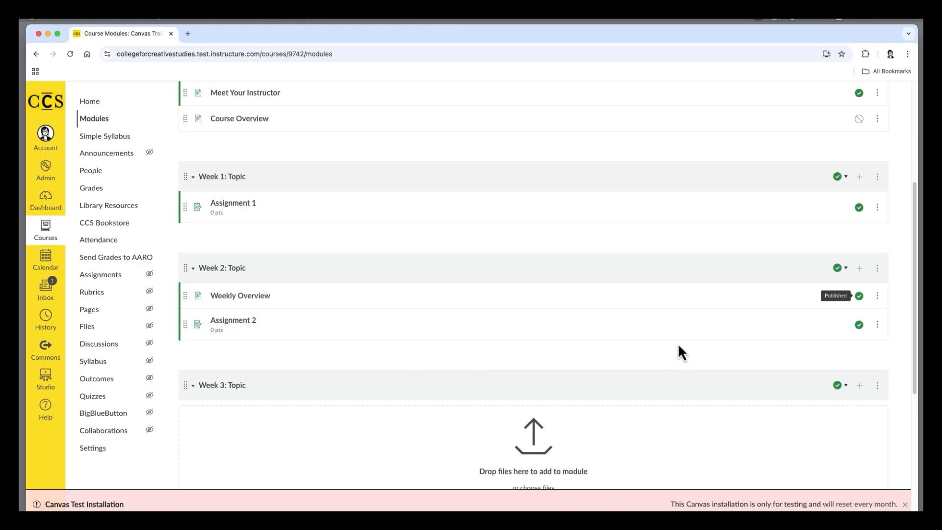
left_click(879, 329)
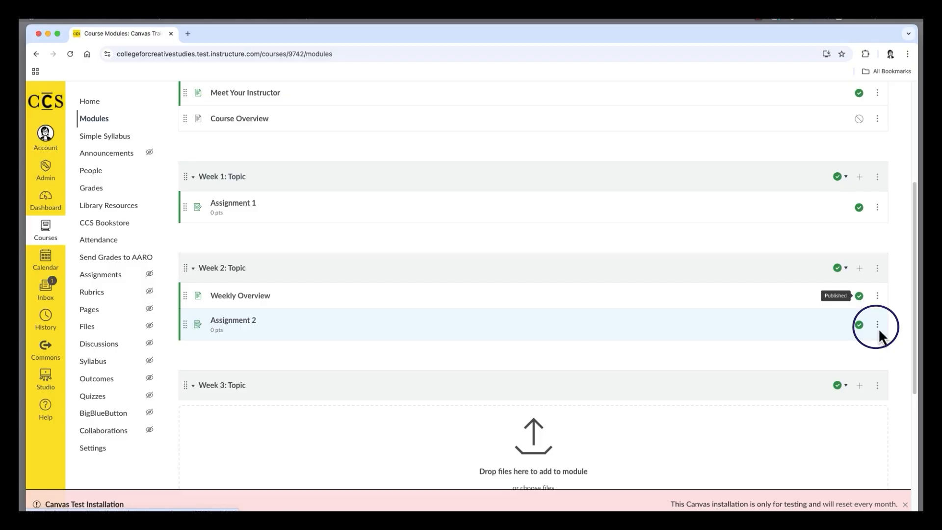
left_click(878, 329)
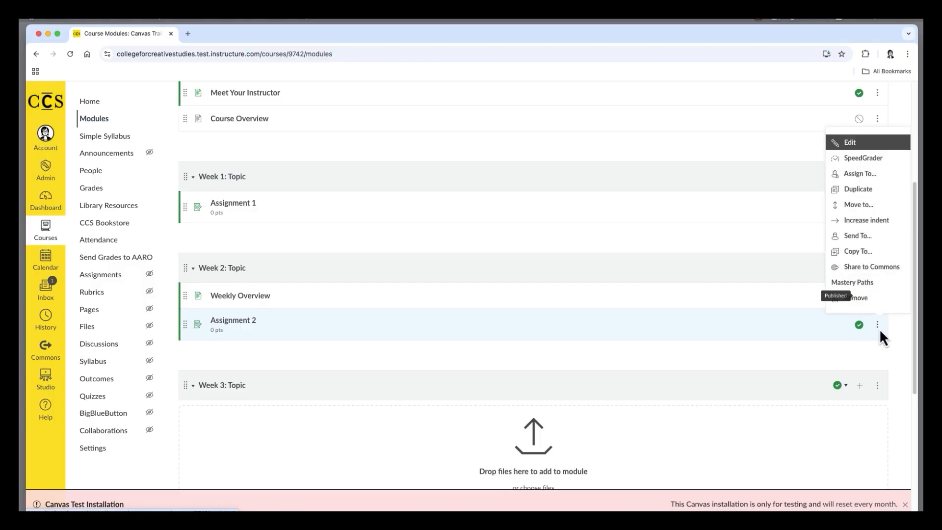
left_click(879, 221)
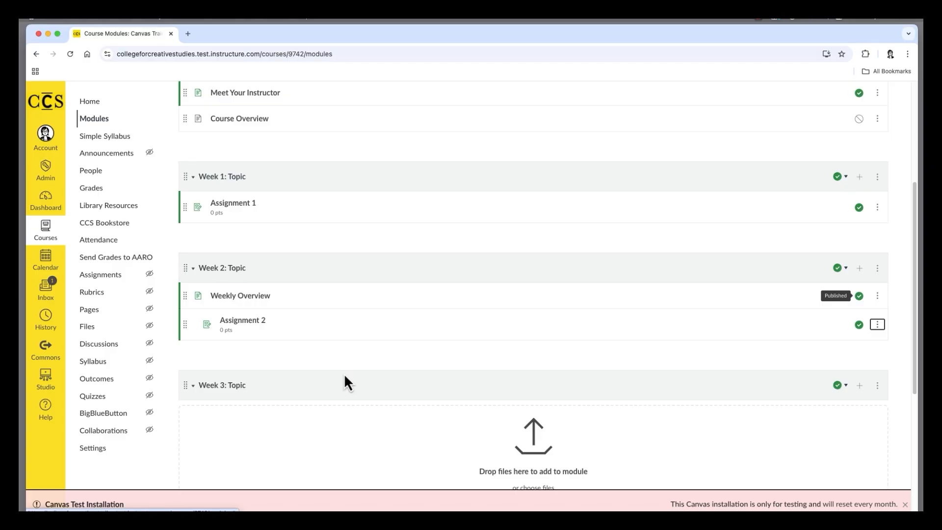
- Increase Assignment 2's indent by one more level and decrease it twice, back to the Weekly Overview page's level
left_click(879, 326)
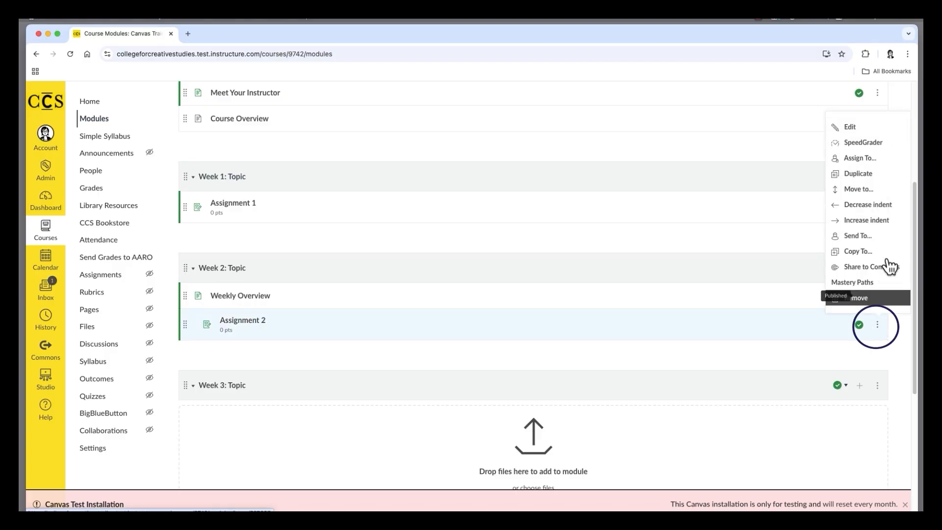
left_click(886, 222)
left_click(877, 325)
left_click(876, 206)
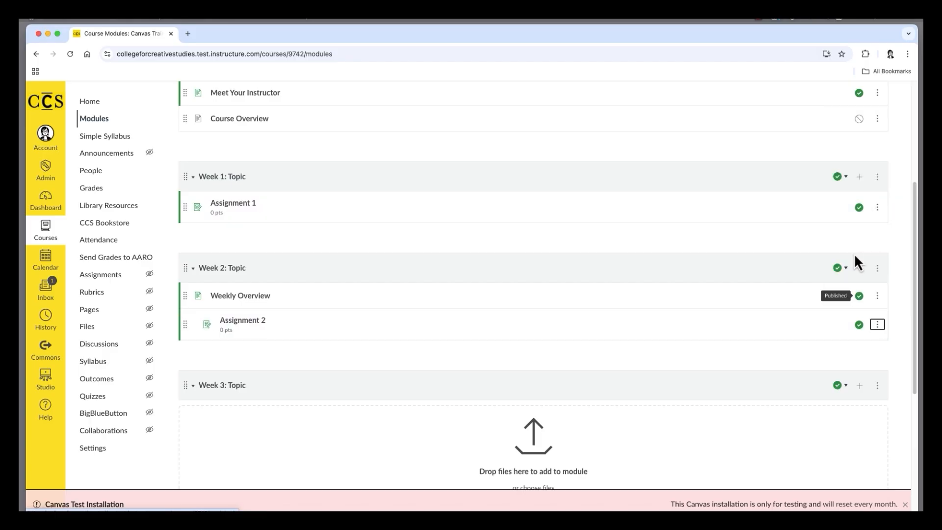
left_click(878, 326)
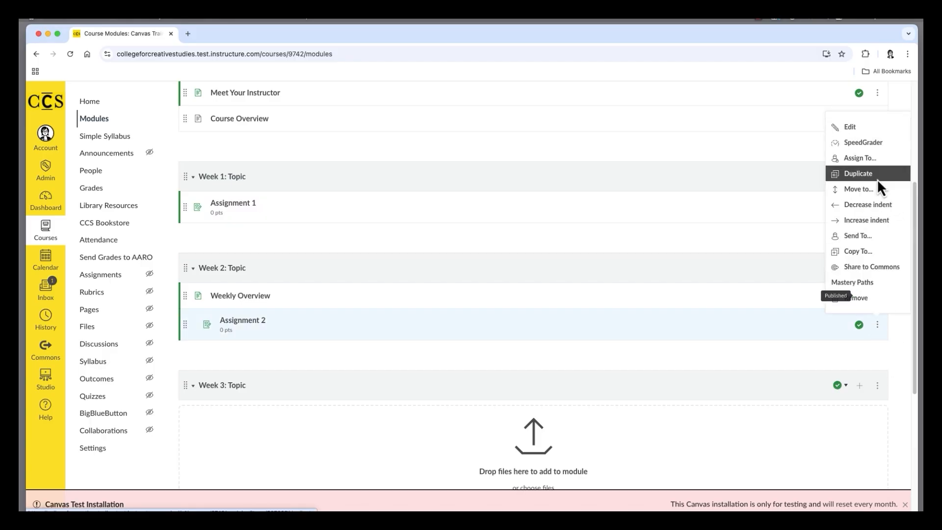
left_click(877, 205)
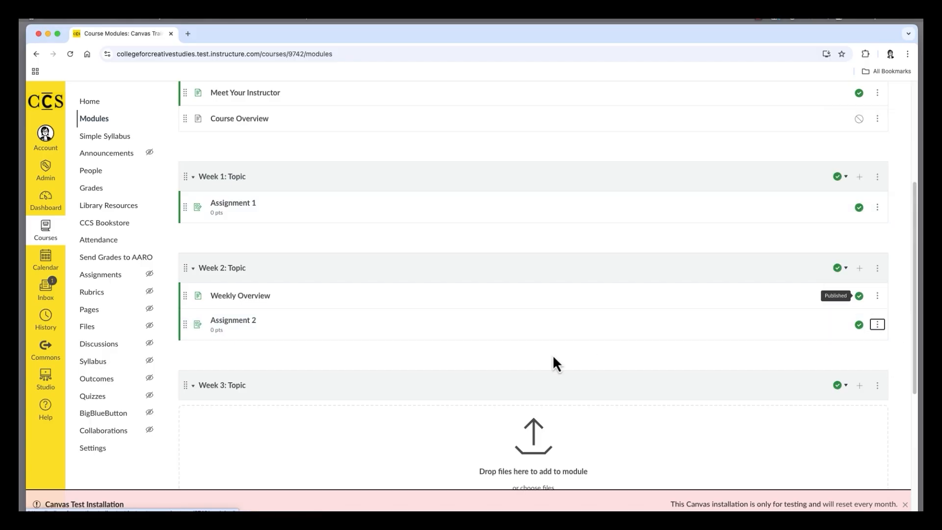
- Unpublish Assignment 1 in the Week 1: Topic module and publish it again
scroll(589, 180, "up", 5)
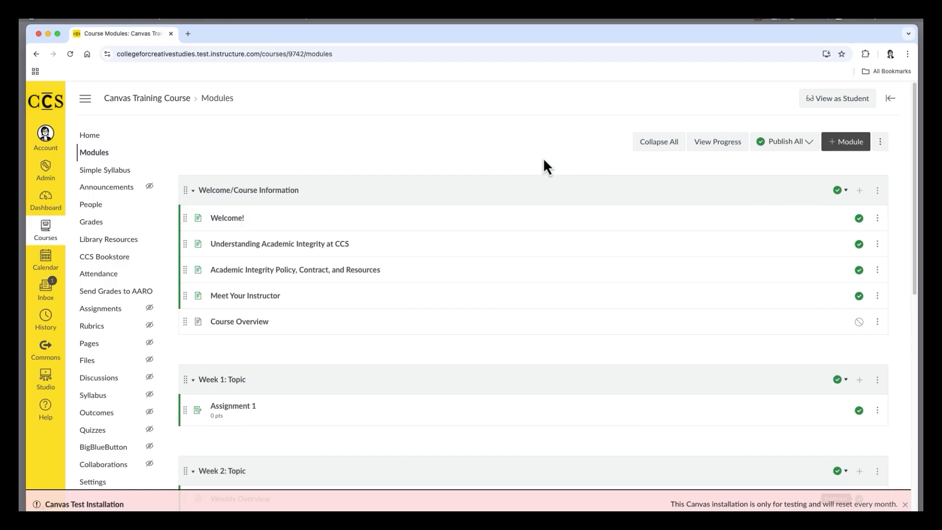
scroll(543, 157, "down", 2)
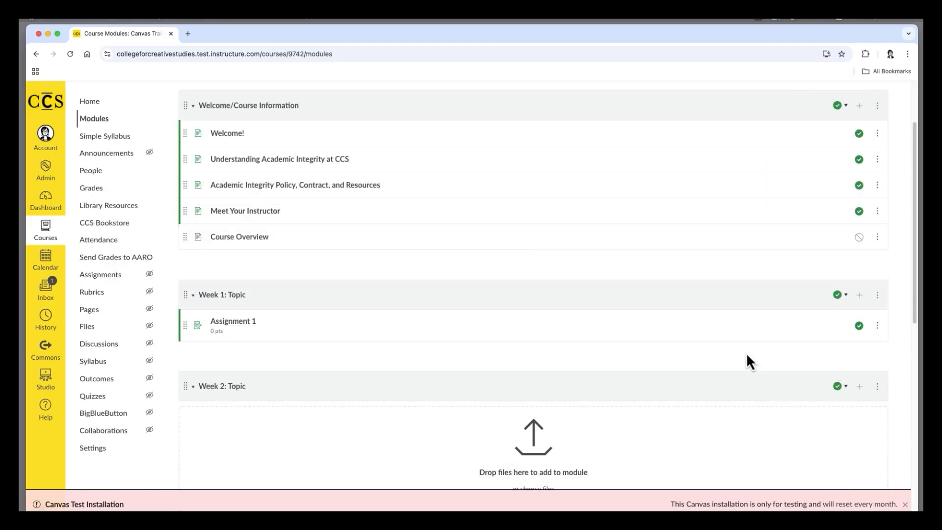
left_click(858, 325)
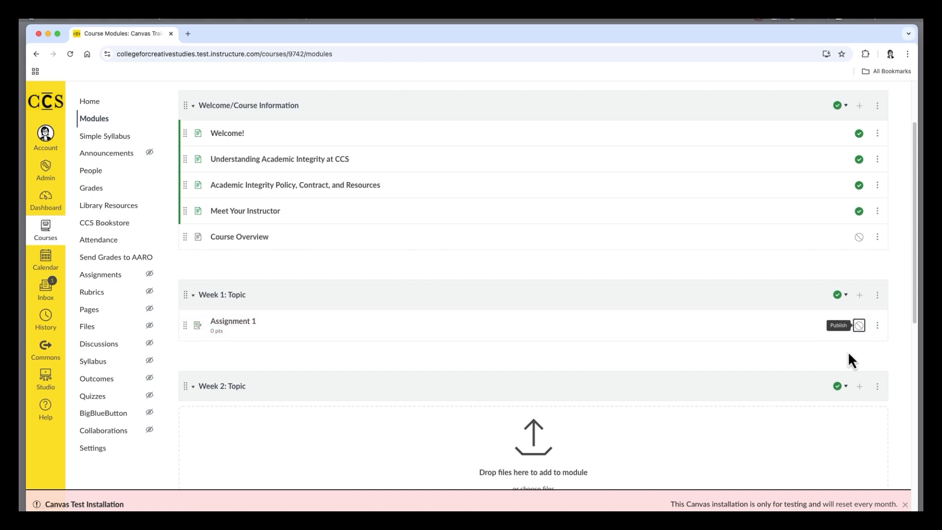
left_click(860, 329)
scroll(544, 160, "up", 3)
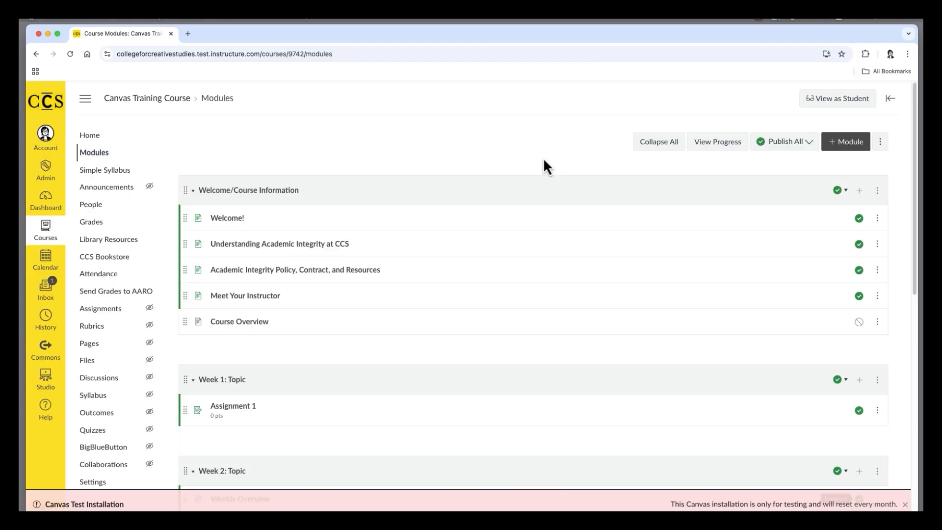